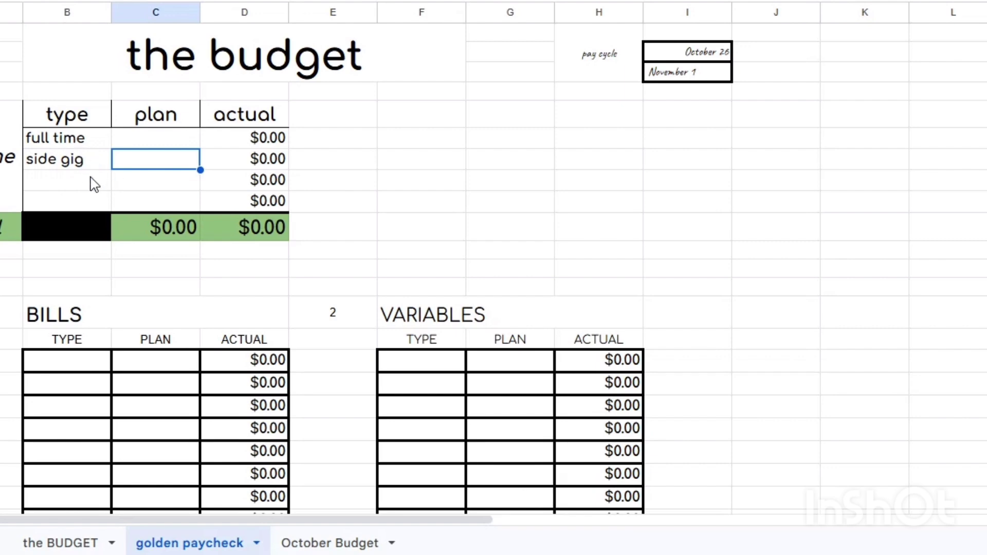
# - Add "bal. fwd." as the third income type, below side gig
pyautogui.click(93, 184)
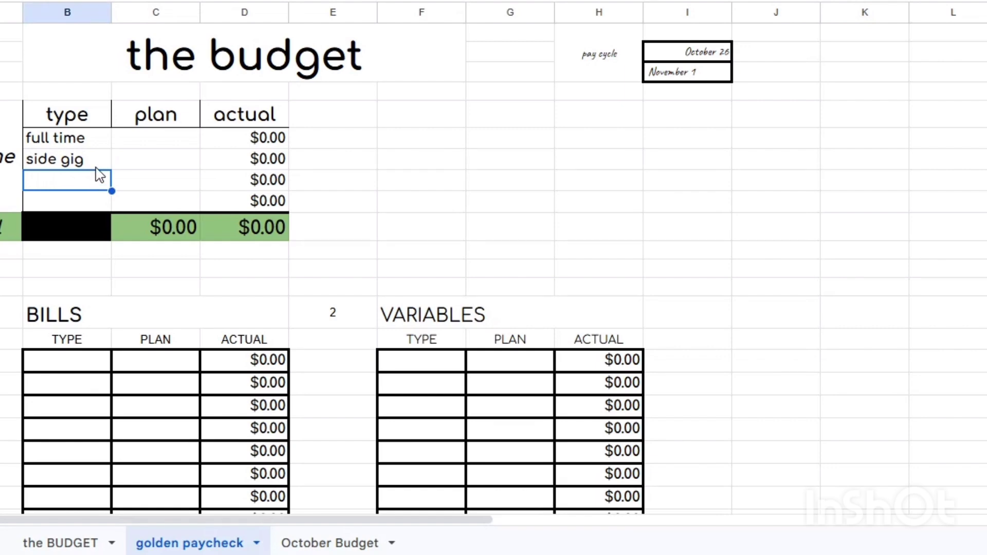
pyautogui.click(102, 163)
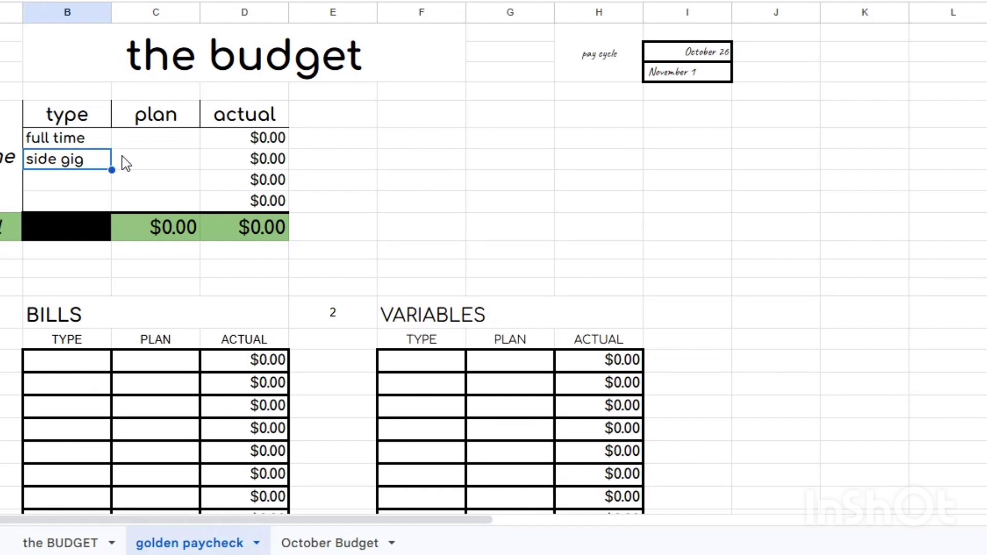
pyautogui.click(144, 163)
pyautogui.click(83, 185)
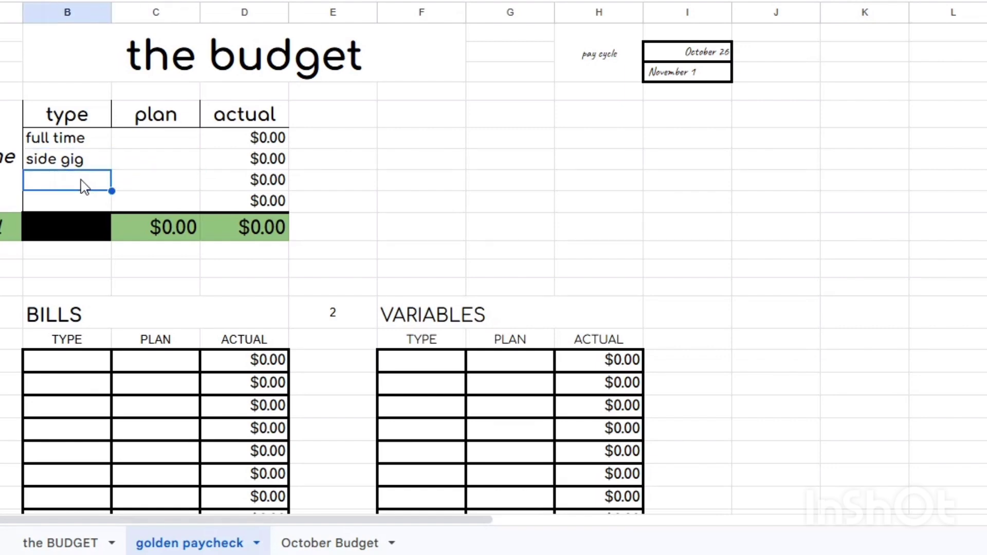
pyautogui.write('bal. fwd')
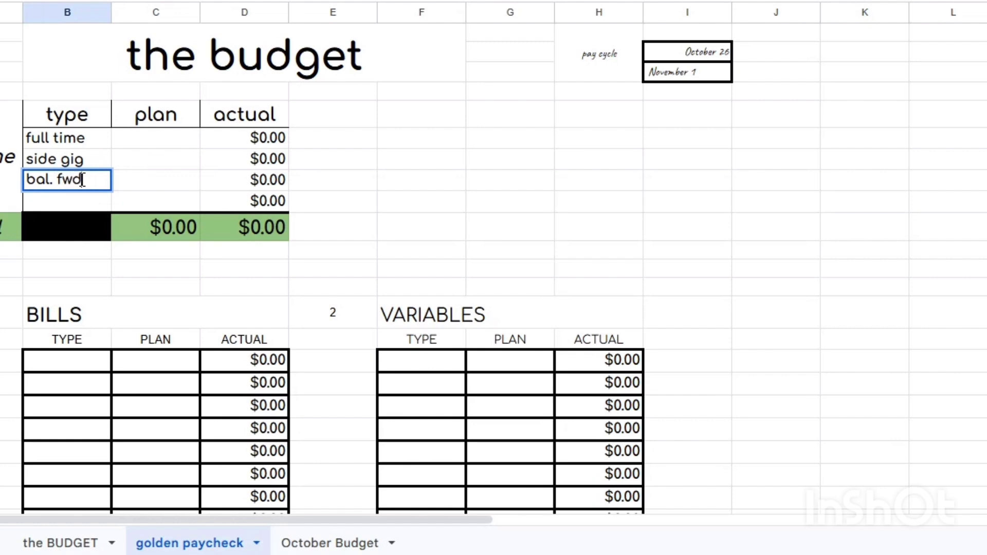
pyautogui.press('Return')
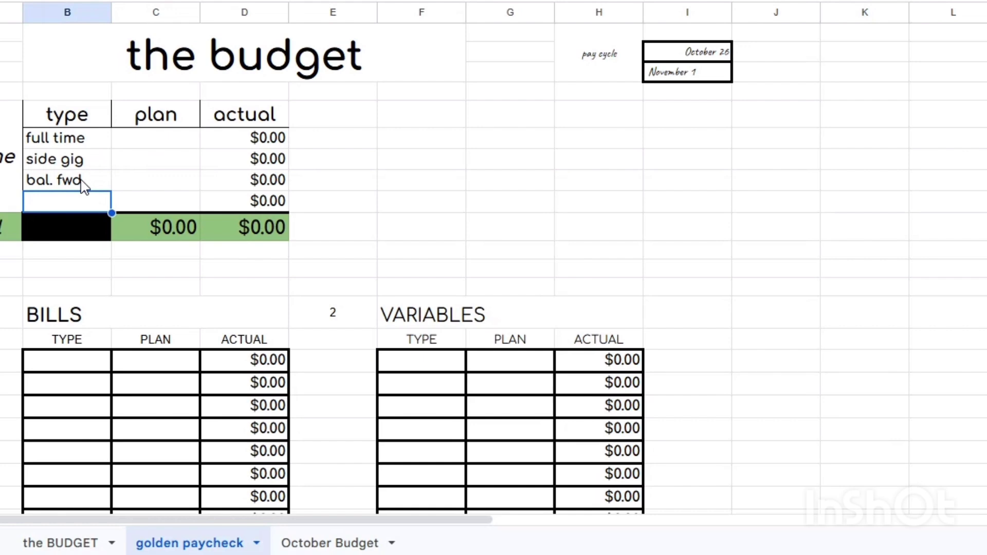
# - Enter the planned income amounts: 1200 for full time, 200 for side gig and 0 for bal. fwd
pyautogui.click(163, 144)
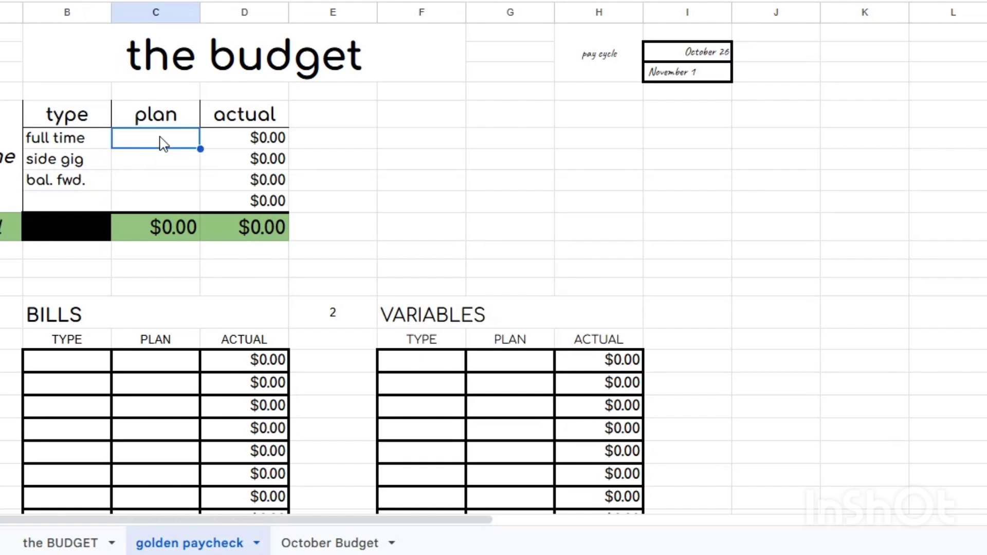
pyautogui.write('1200')
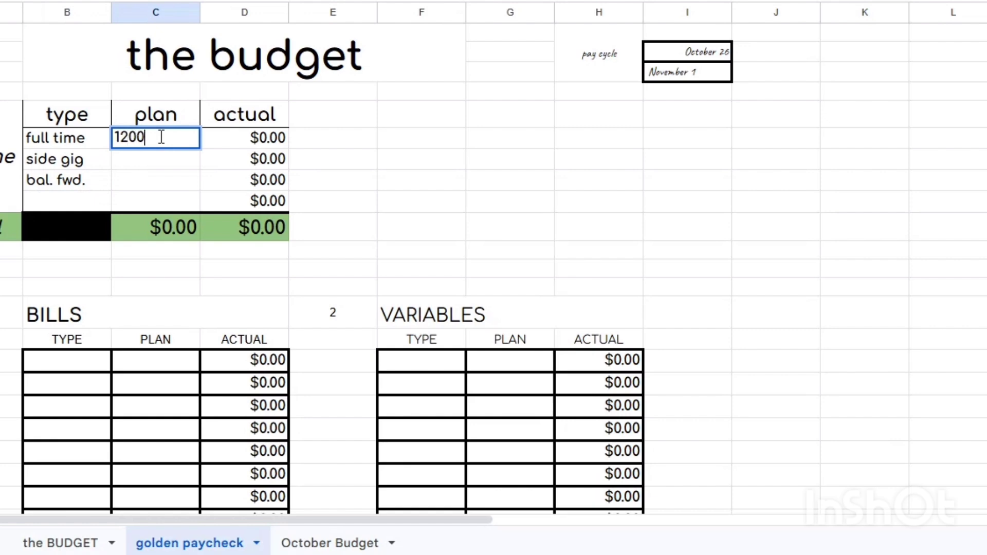
pyautogui.press('Return')
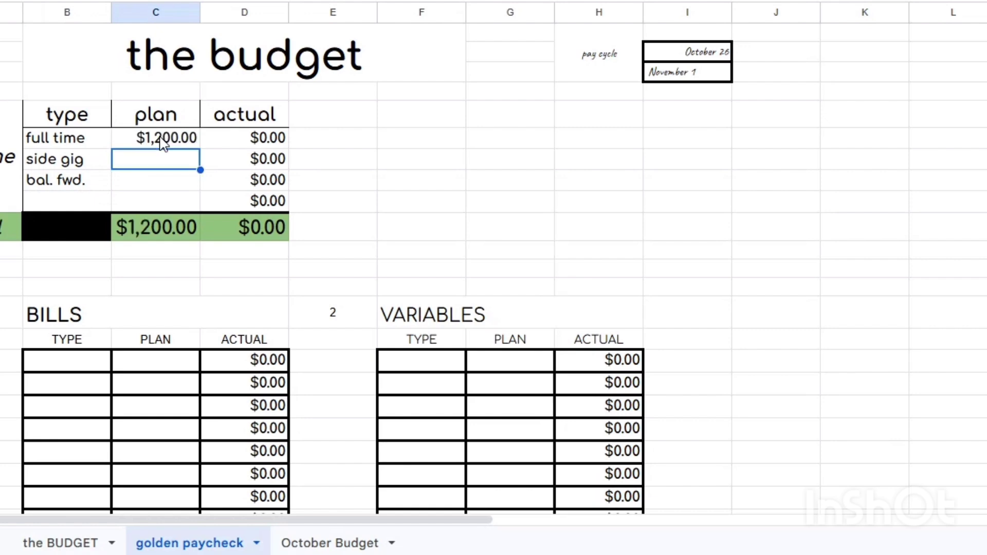
pyautogui.write('200')
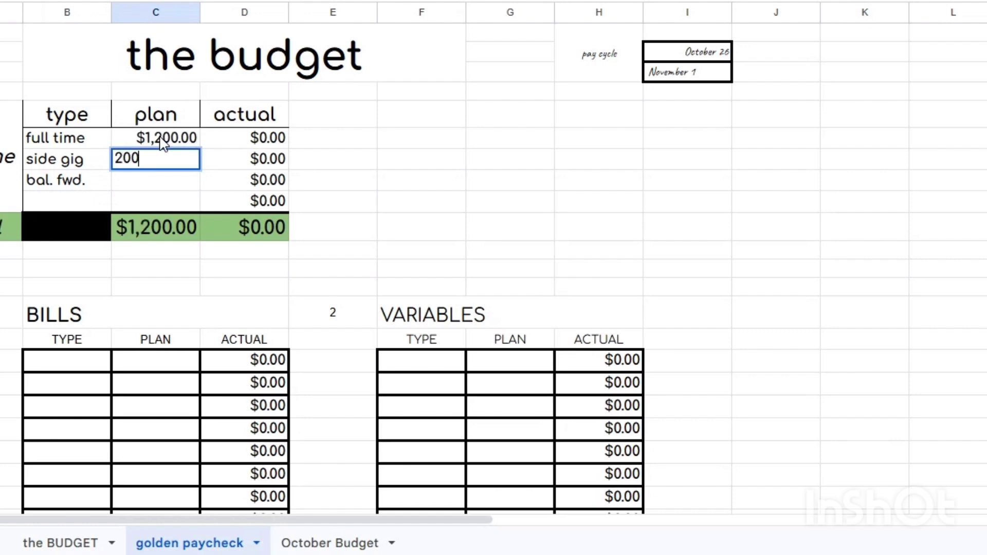
pyautogui.press('Return')
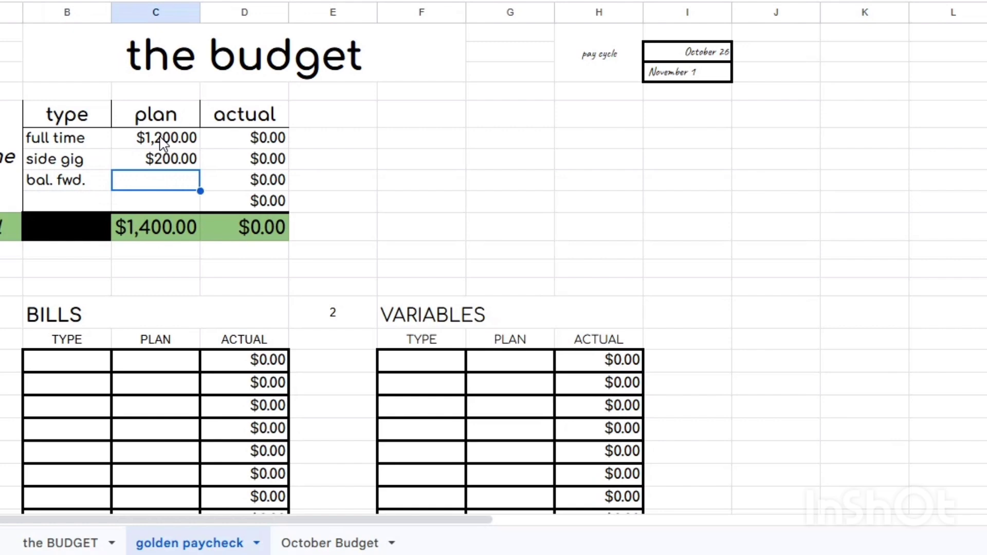
pyautogui.write('0')
pyautogui.press('Return')
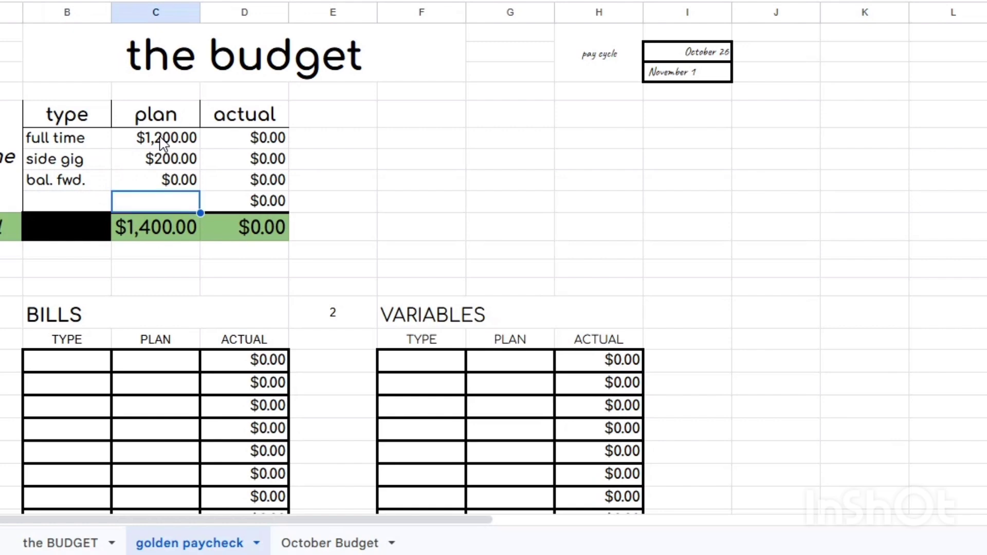
# - Add "mortgage" as the first entry of the BILLS table with a planned amount of 570
pyautogui.press('Down')
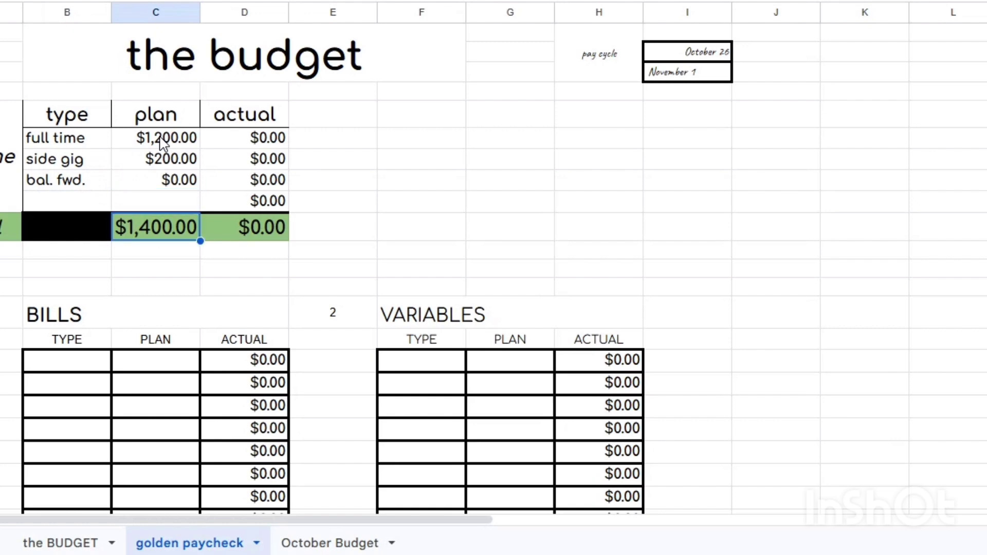
pyautogui.press('Down')
pyautogui.press('Down')
pyautogui.press('Down')
pyautogui.press('Down')
pyautogui.press('Down')
pyautogui.press('Down')
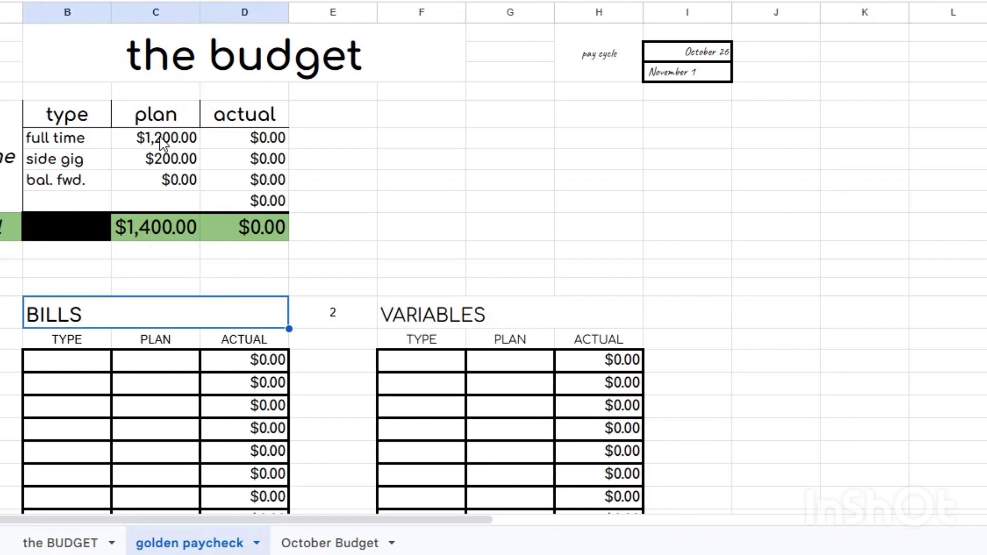
pyautogui.press('Left')
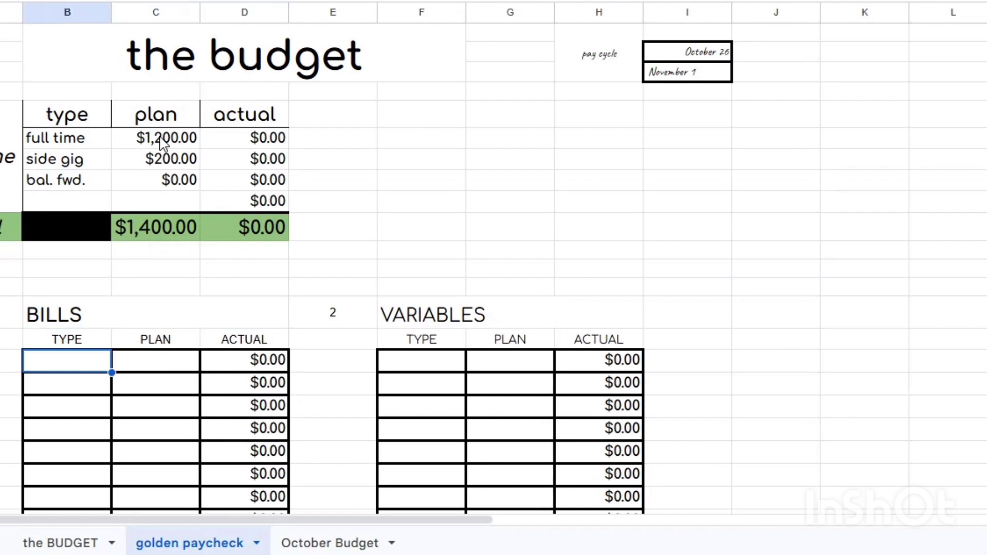
pyautogui.press('Down')
pyautogui.press('Down')
pyautogui.press('Down')
pyautogui.press('Down')
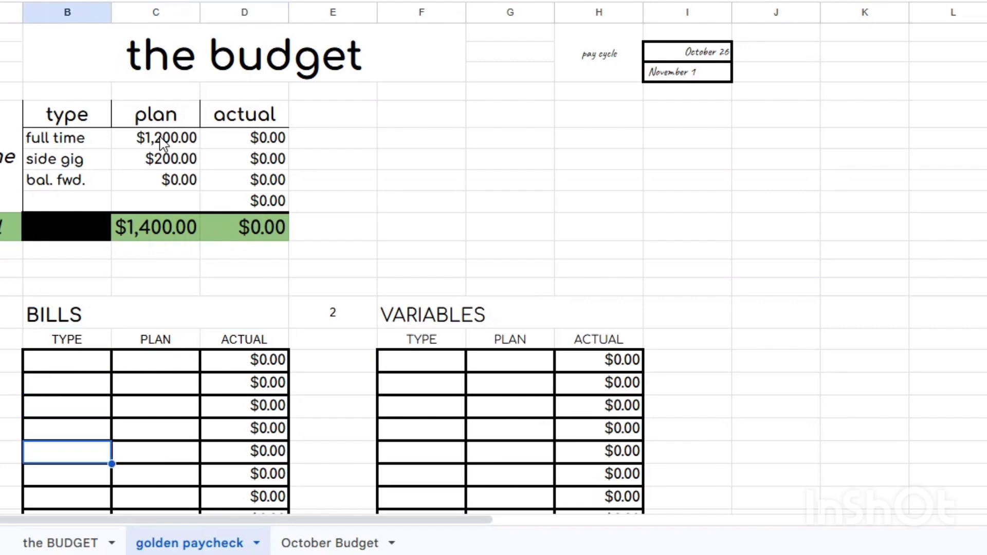
pyautogui.press('Up')
pyautogui.press('Up')
pyautogui.press('Up')
pyautogui.press('Up')
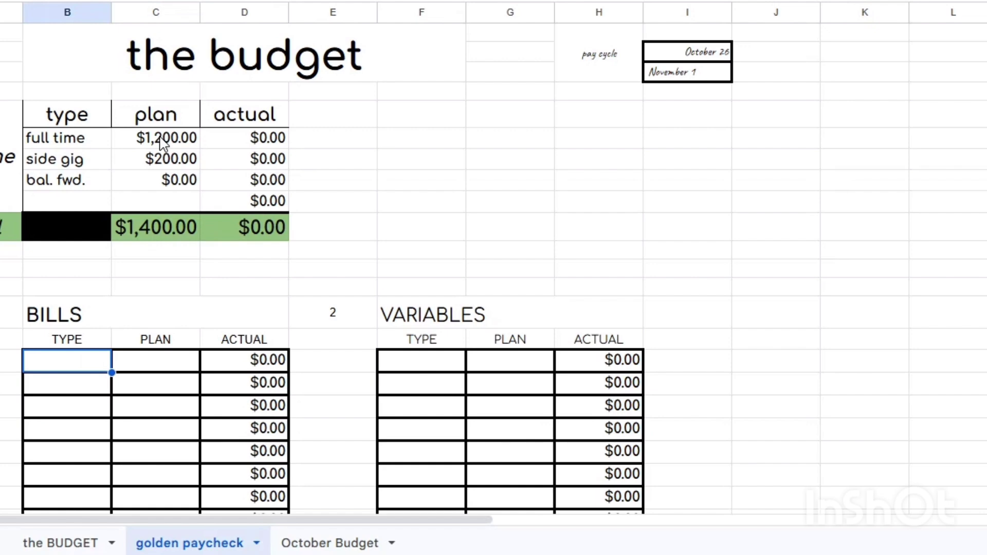
pyautogui.write('mortgage')
pyautogui.press('Tab')
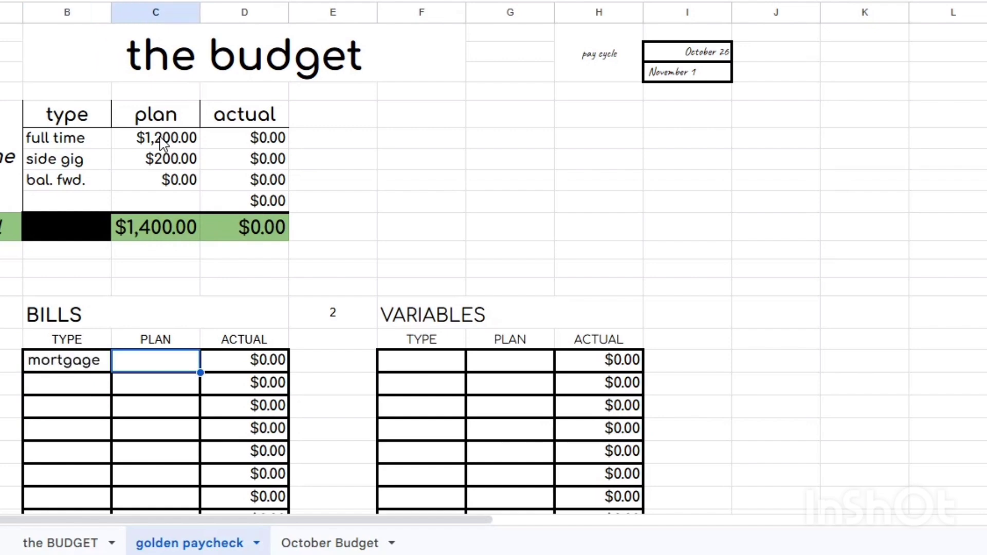
pyautogui.write('570')
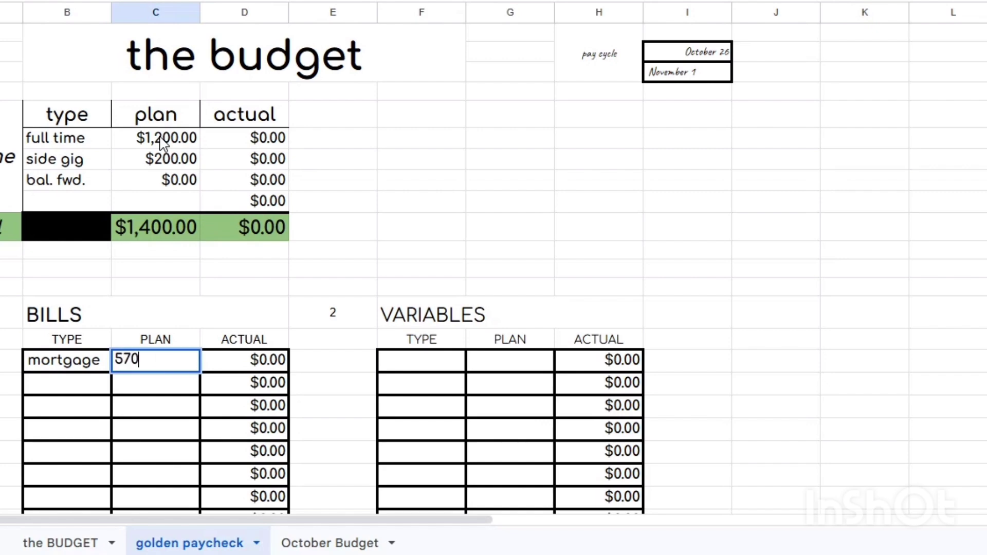
pyautogui.press('Return')
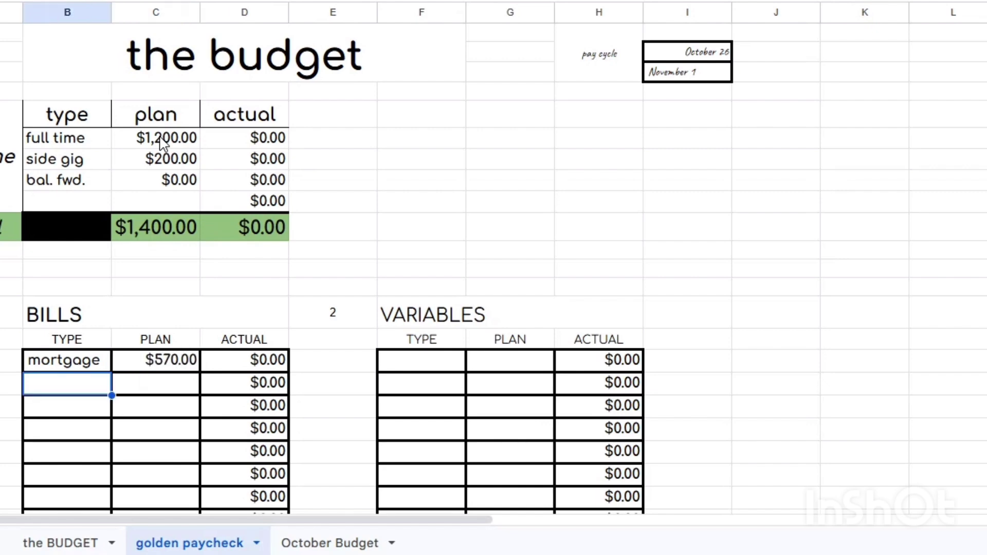
# - Add "bills" with a planned 359 and "car loan" with a planned 120 below mortgage in the BILLS table
pyautogui.write('bills')
pyautogui.press('Tab')
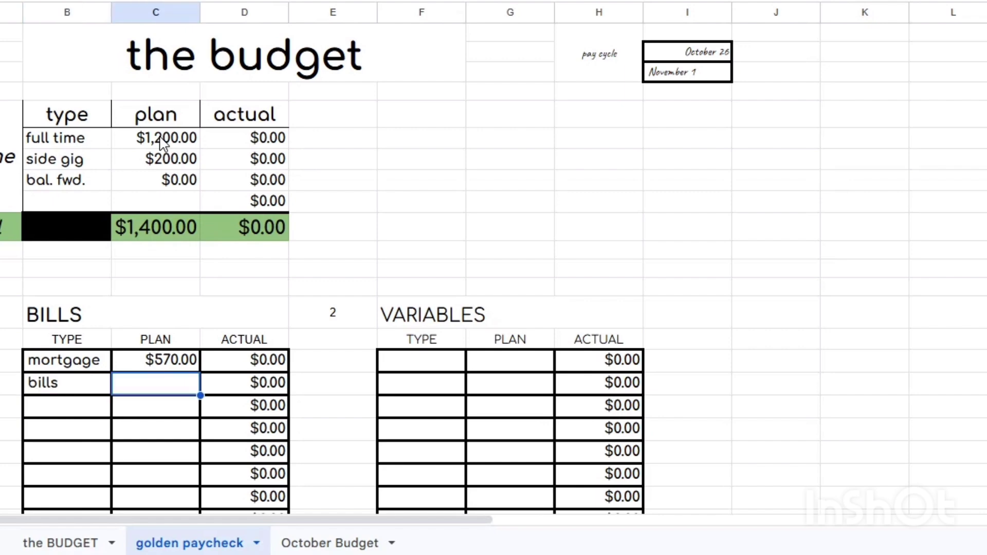
pyautogui.write('359')
pyautogui.press('Return')
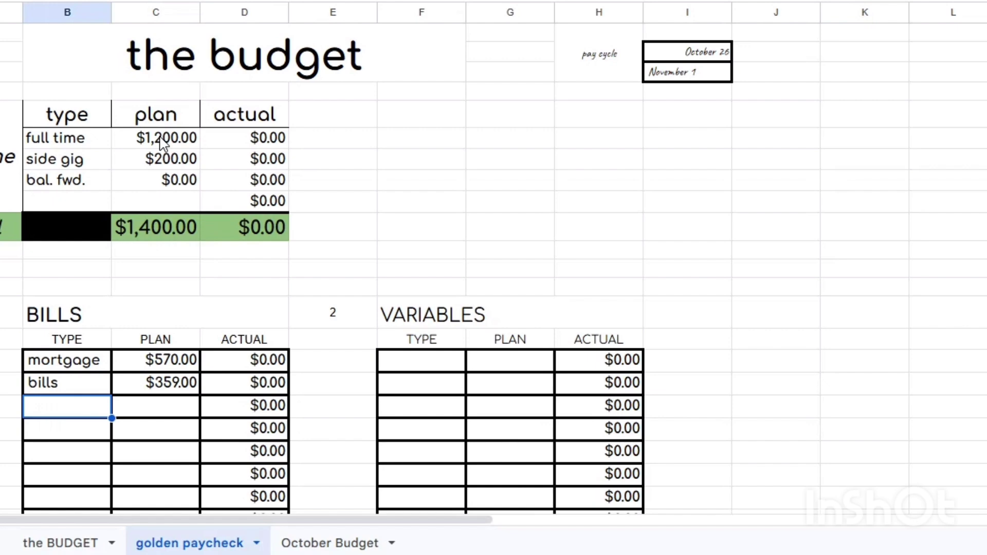
pyautogui.write('car loan')
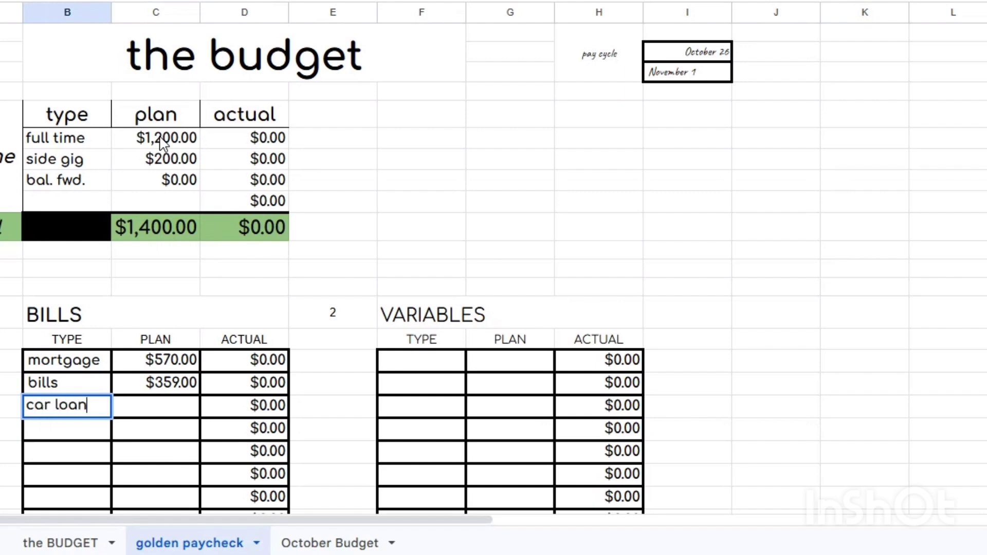
pyautogui.press('Tab')
pyautogui.write('120')
pyautogui.press('Return')
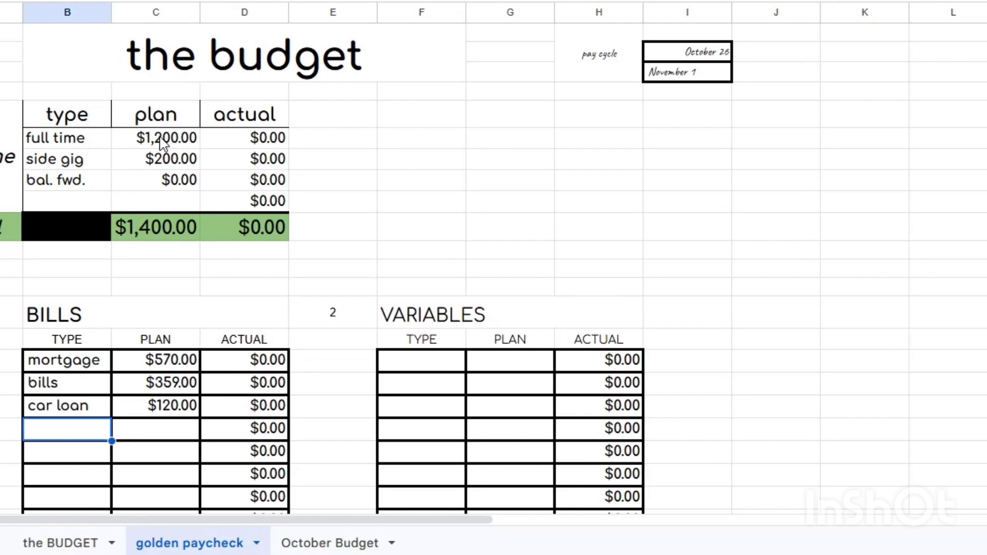
# - Check the planned total at the end of the BILLS table
pyautogui.press('Down')
pyautogui.press('Down')
pyautogui.press('Down')
pyautogui.press('Down')
pyautogui.press('Down')
pyautogui.press('Down')
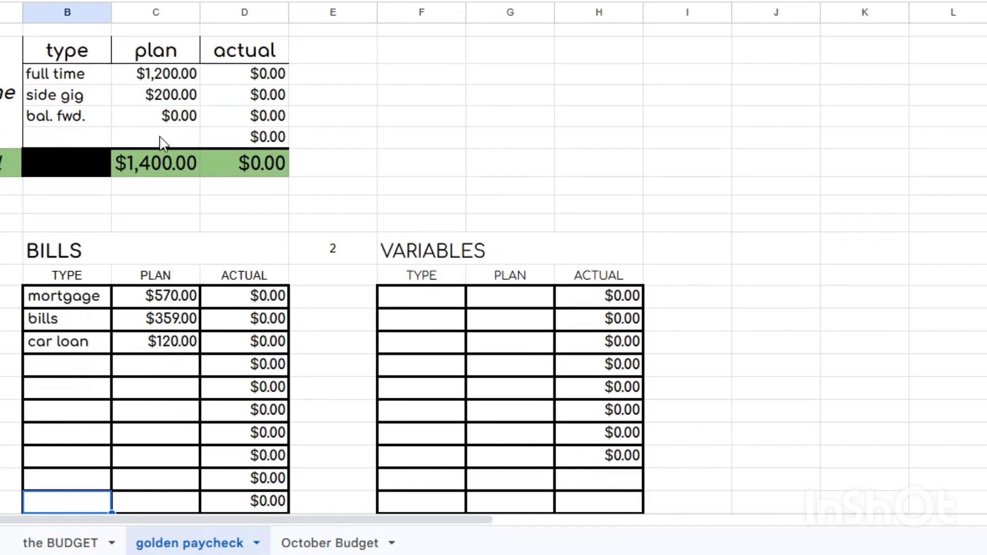
pyautogui.press('Down')
pyautogui.press('Down')
pyautogui.press('Down')
pyautogui.press('Up')
pyautogui.press('Up')
pyautogui.press('Right')
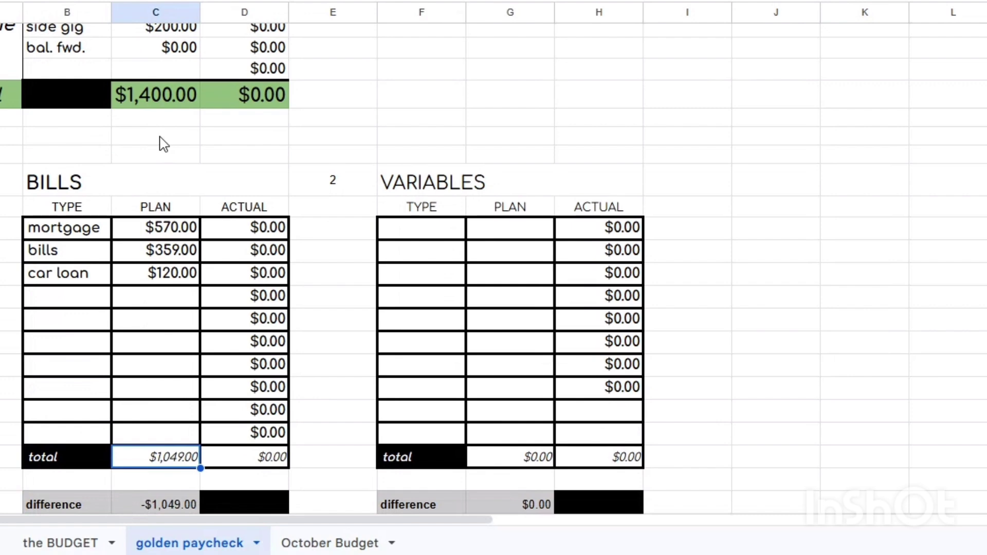
# - Add "tithe" as the first entry of the VARIABLES table with a planned amount of 140
pyautogui.press('Right')
pyautogui.press('Right')
pyautogui.press('Right')
pyautogui.press('Right')
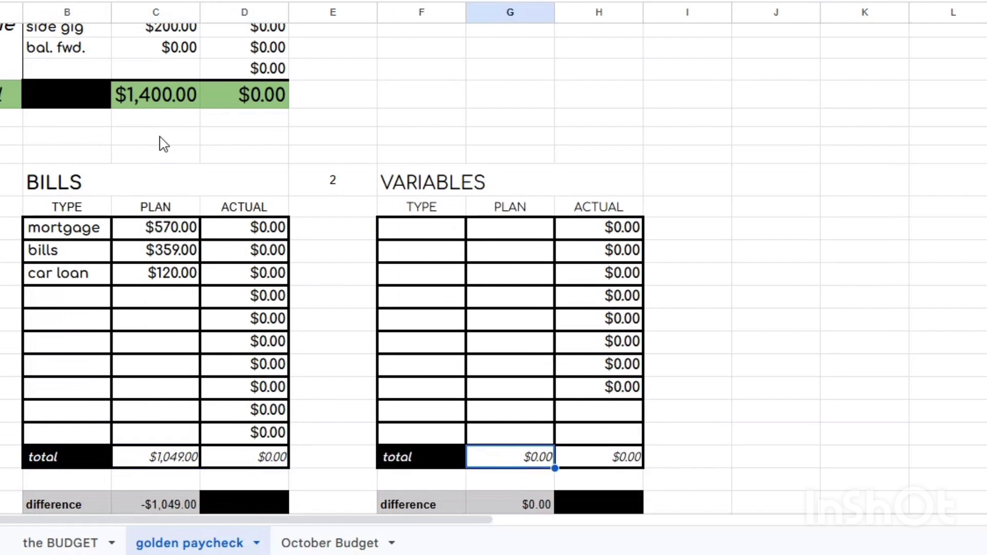
pyautogui.press('Up')
pyautogui.press('Up')
pyautogui.press('Up')
pyautogui.press('Up')
pyautogui.press('Up')
pyautogui.press('Up')
pyautogui.press('Up')
pyautogui.press('Up')
pyautogui.press('Up')
pyautogui.press('Up')
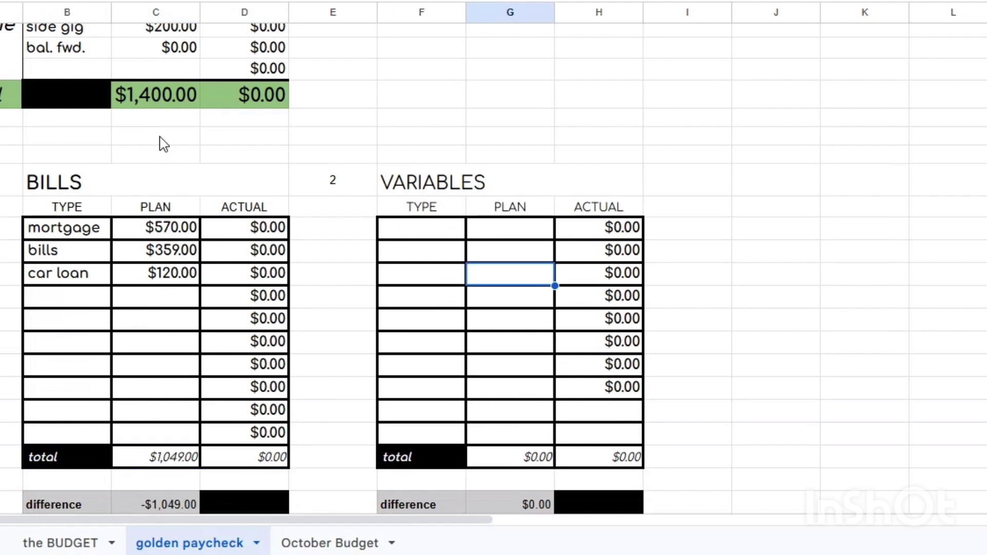
pyautogui.press('Left')
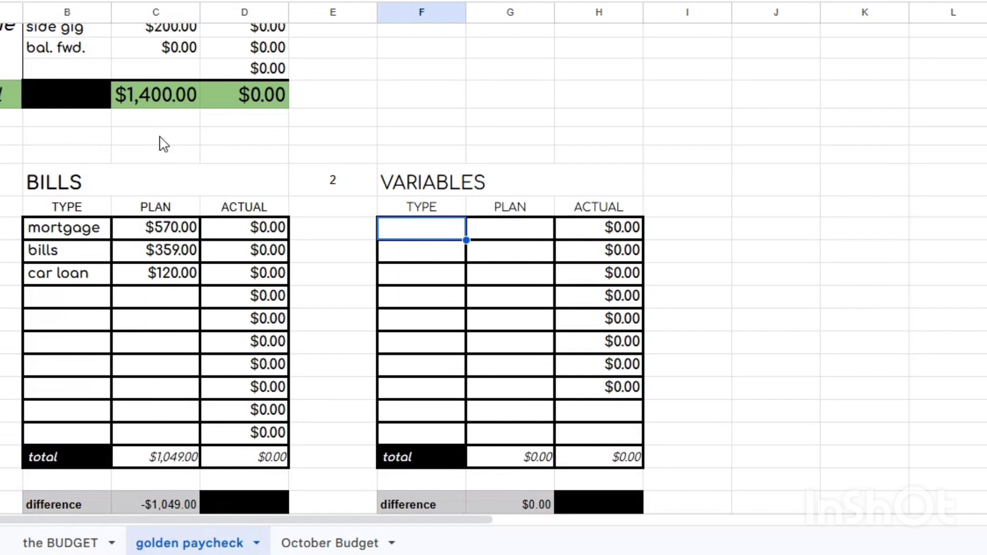
pyautogui.write('tithe')
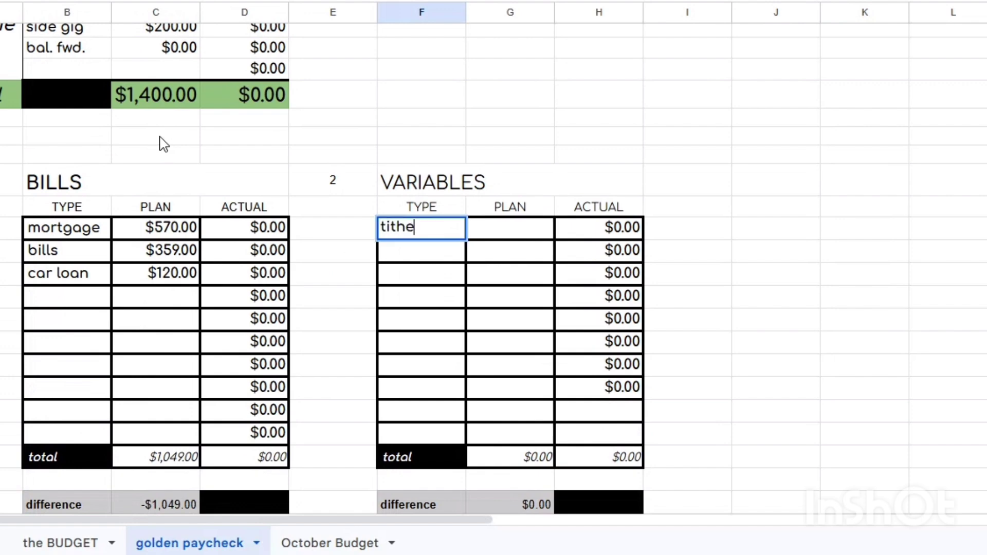
pyautogui.press('Tab')
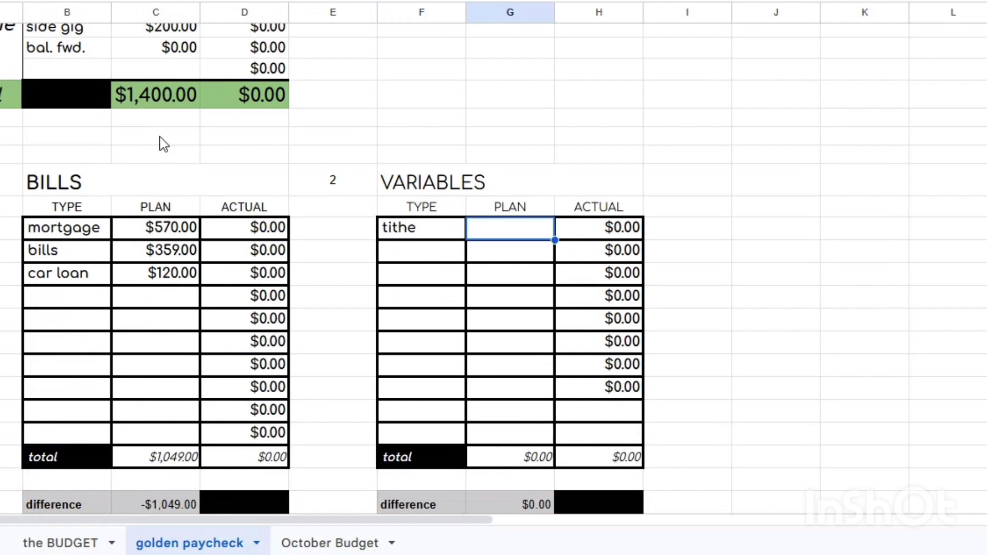
pyautogui.write('140')
pyautogui.press('Return')
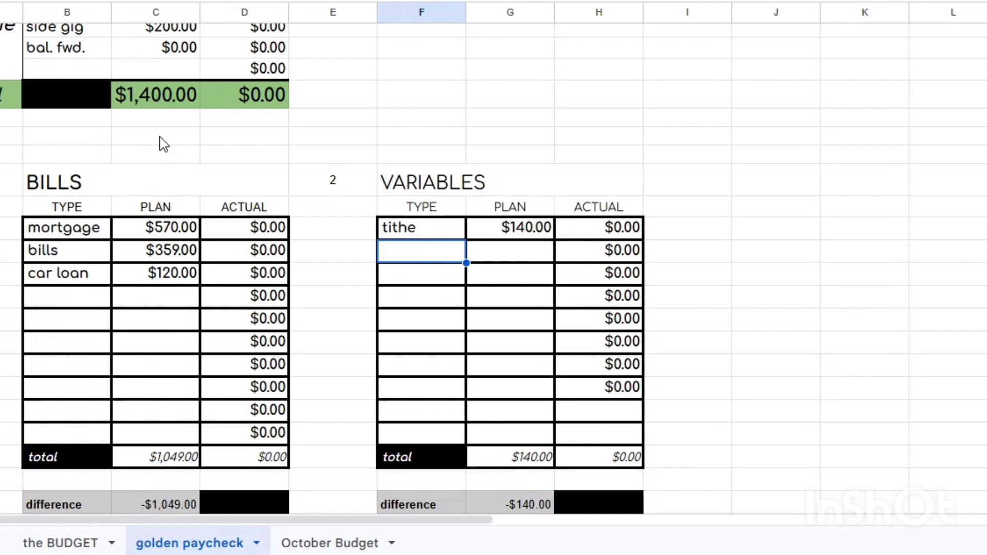
# - Add "food" below tithe in the VARIABLES table with a planned amount of 120
pyautogui.write('food')
pyautogui.press('Tab')
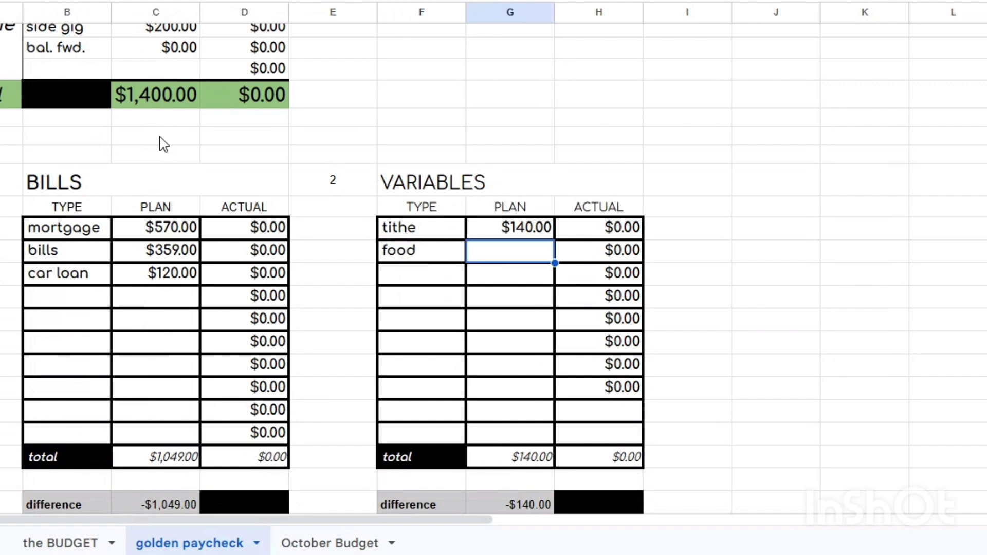
pyautogui.write('120')
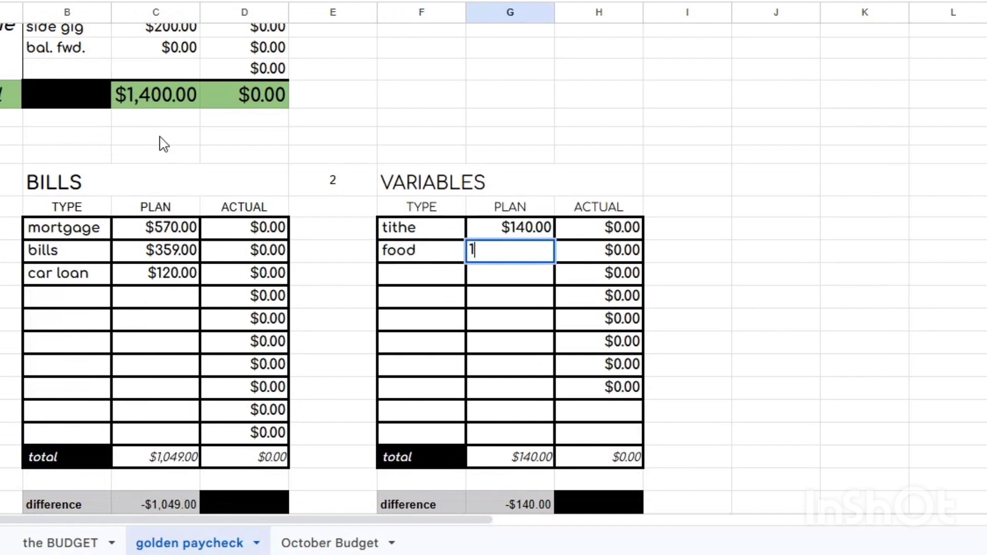
pyautogui.press('Return')
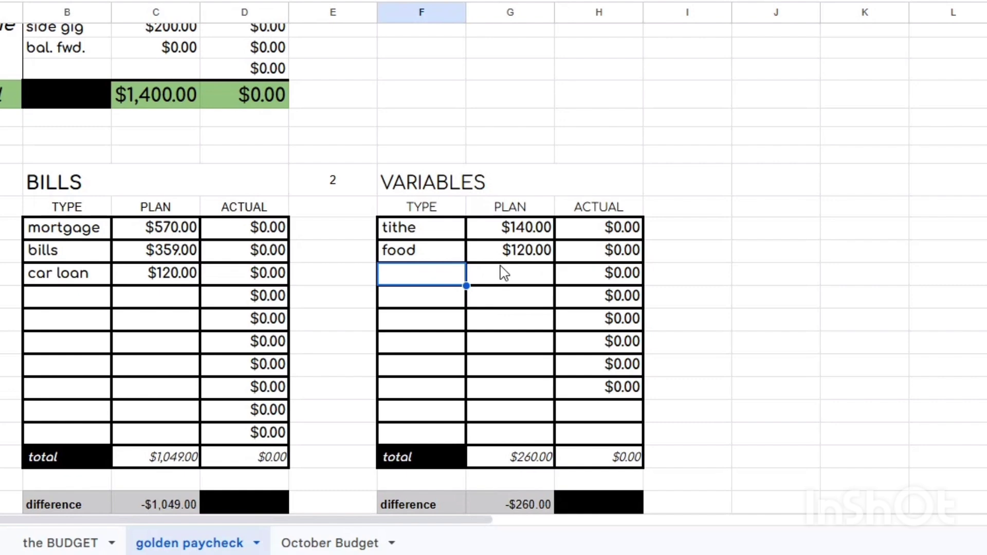
# - Add "gas" with a planned 40 and "household" with a planned 0 below food in the VARIABLES table
pyautogui.write('gas')
pyautogui.press('Tab')
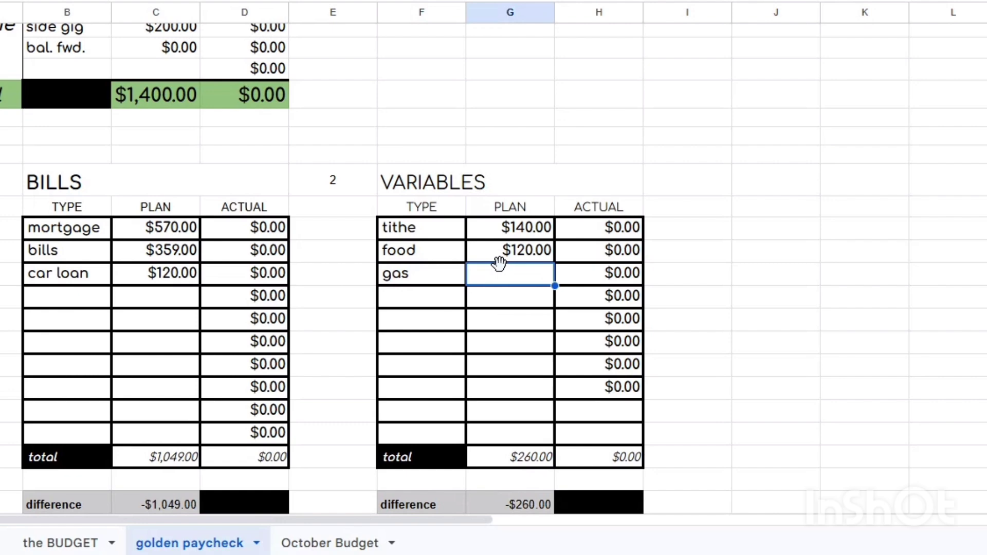
pyautogui.write('40')
pyautogui.press('Return')
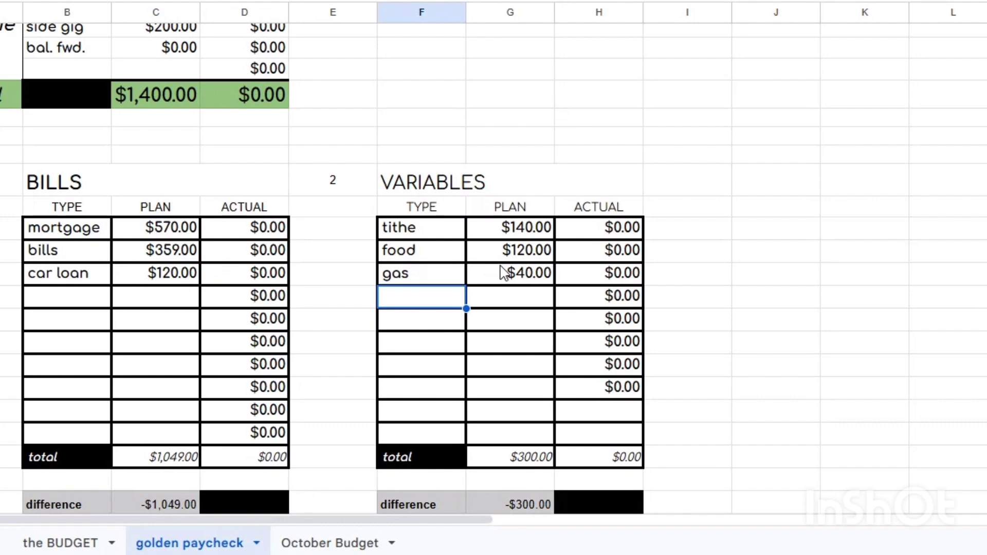
pyautogui.write('household')
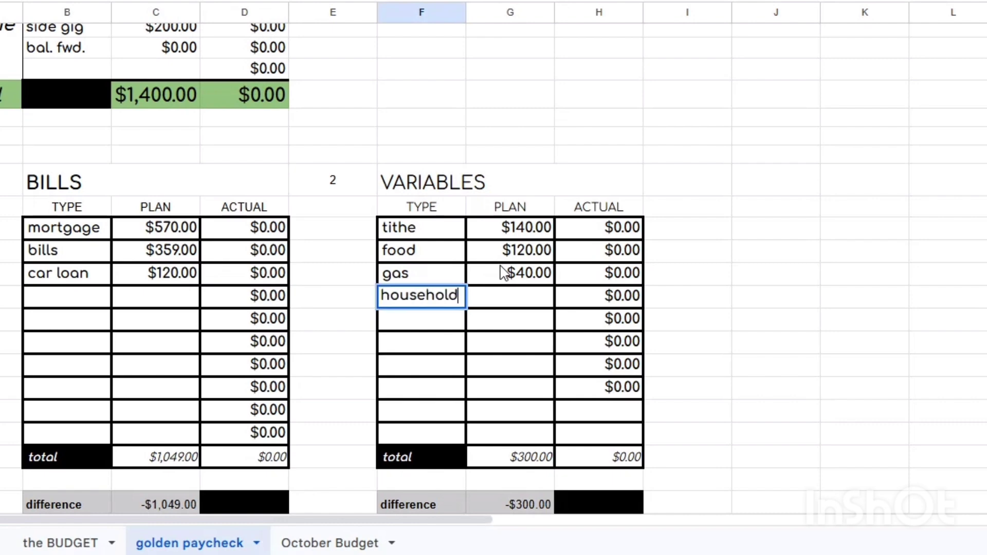
pyautogui.press('Tab')
pyautogui.write('0')
pyautogui.press('Return')
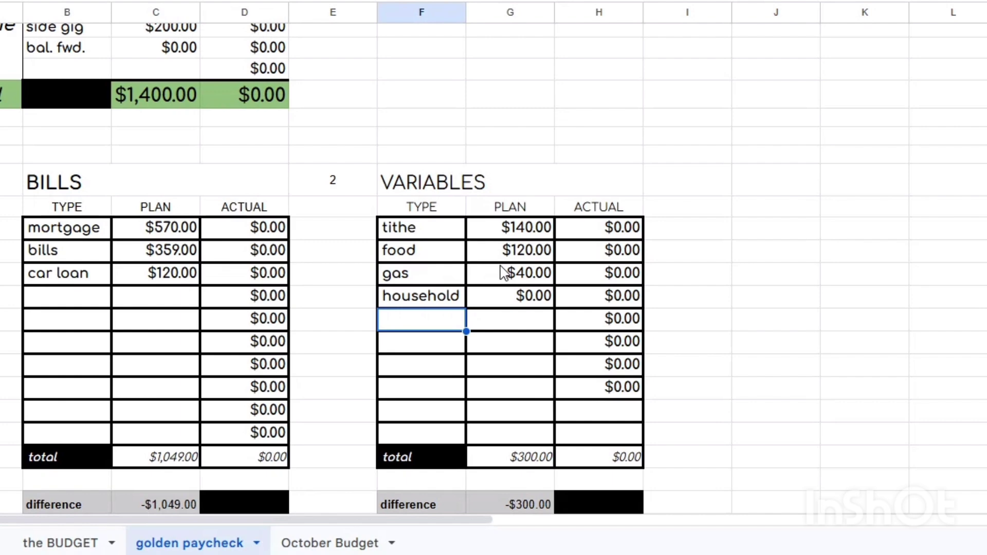
# - Check the planned total and the remaining amount below the VARIABLES table
pyautogui.press('Down')
pyautogui.press('Down')
pyautogui.press('Down')
pyautogui.press('Down')
pyautogui.press('Down')
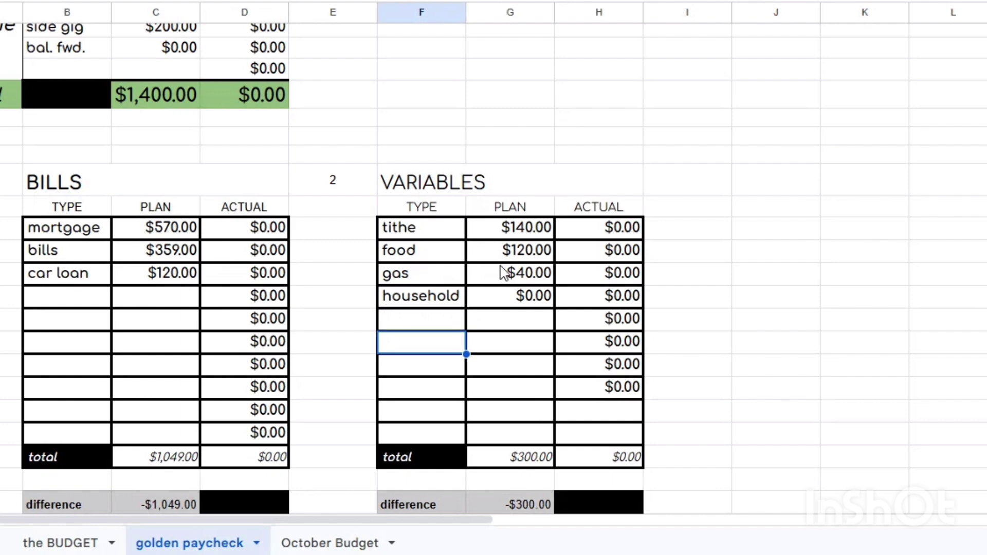
pyautogui.press('Right')
pyautogui.press('Down')
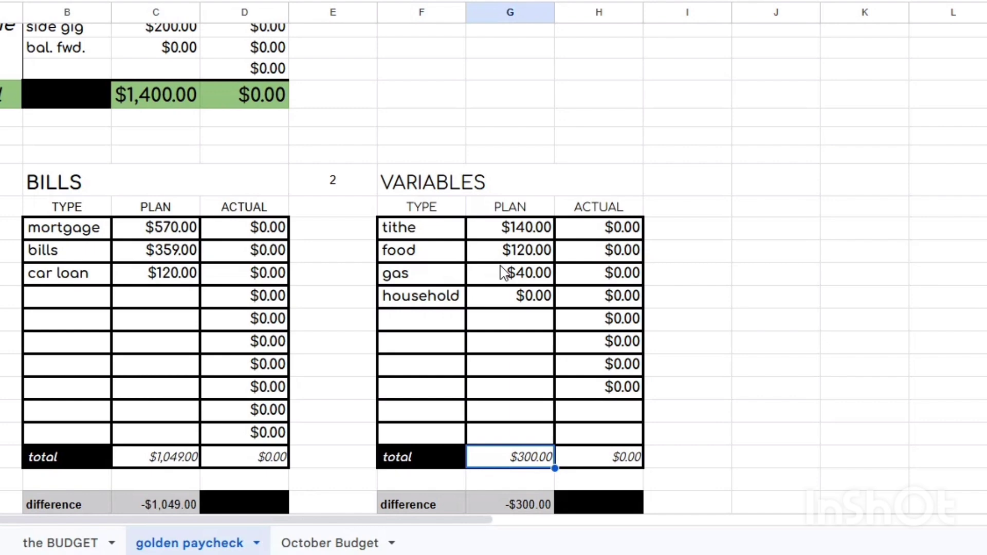
pyautogui.press('Down')
pyautogui.press('Down')
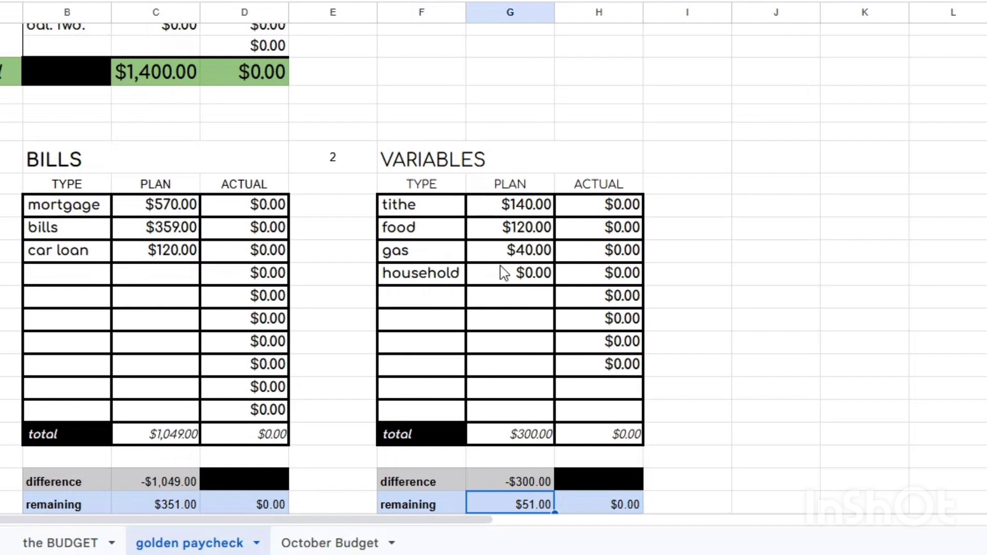
# - Enter "balance fwd" as the first type in the SAVINGS table
pyautogui.press('Down')
pyautogui.press('Down')
pyautogui.press('Down')
pyautogui.press('Down')
pyautogui.press('Down')
pyautogui.press('Down')
pyautogui.press('Down')
pyautogui.press('Down')
pyautogui.press('Down')
pyautogui.press('Down')
pyautogui.press('Down')
pyautogui.press('Down')
pyautogui.press('Down')
pyautogui.press('Down')
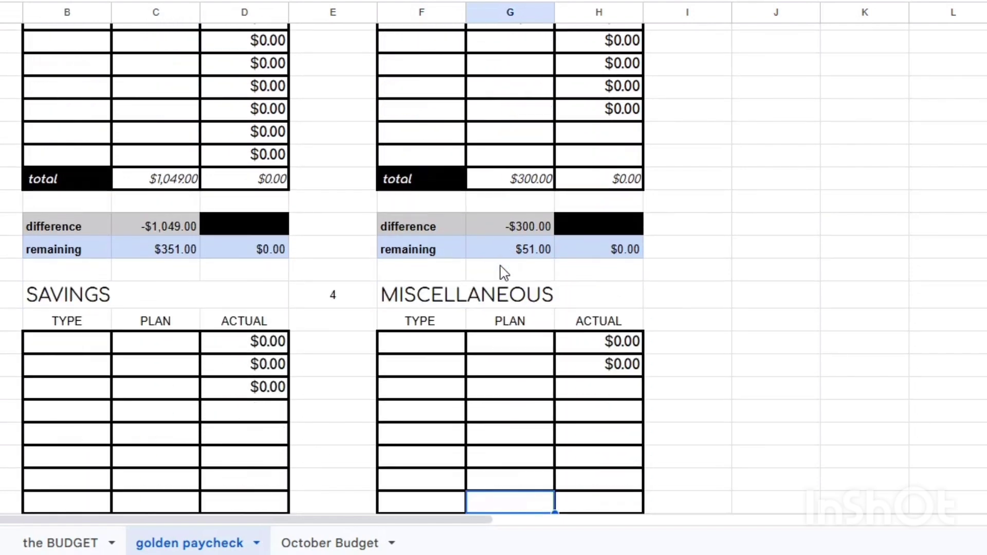
pyautogui.press('Down')
pyautogui.press('Left')
pyautogui.press('Left')
pyautogui.press('Left')
pyautogui.press('Left')
pyautogui.press('Left')
pyautogui.press('Left')
pyautogui.press('Up')
pyautogui.press('Up')
pyautogui.press('Up')
pyautogui.press('Up')
pyautogui.press('Up')
pyautogui.press('Up')
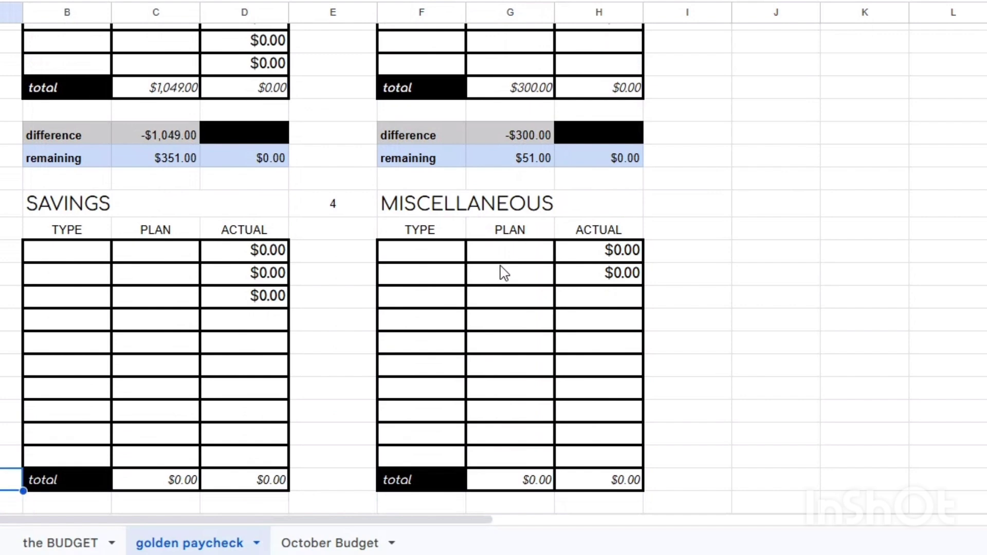
pyautogui.press('Up')
pyautogui.press('Up')
pyautogui.press('Up')
pyautogui.press('Up')
pyautogui.press('Up')
pyautogui.press('Right')
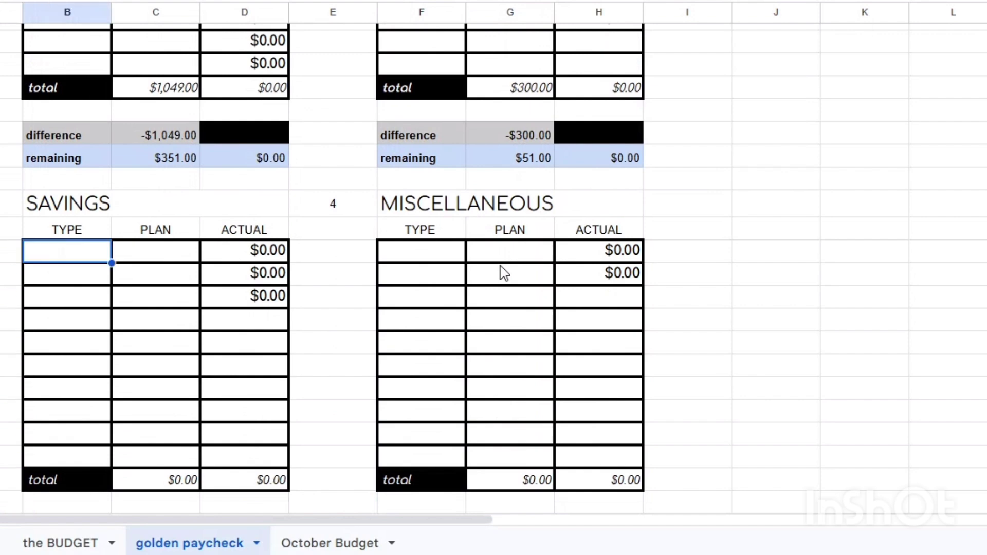
pyautogui.write('balance')
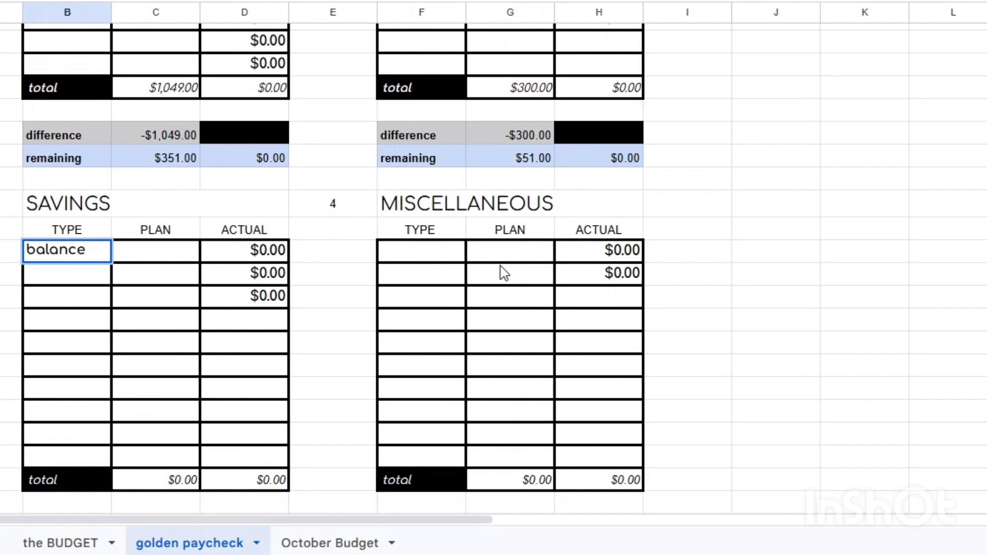
pyautogui.write(' fwd')
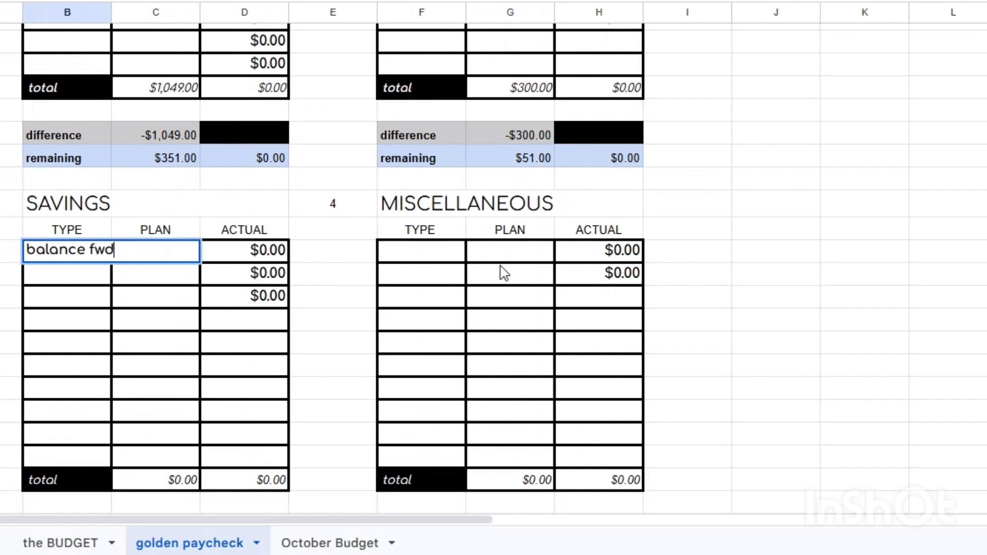
pyautogui.press('Return')
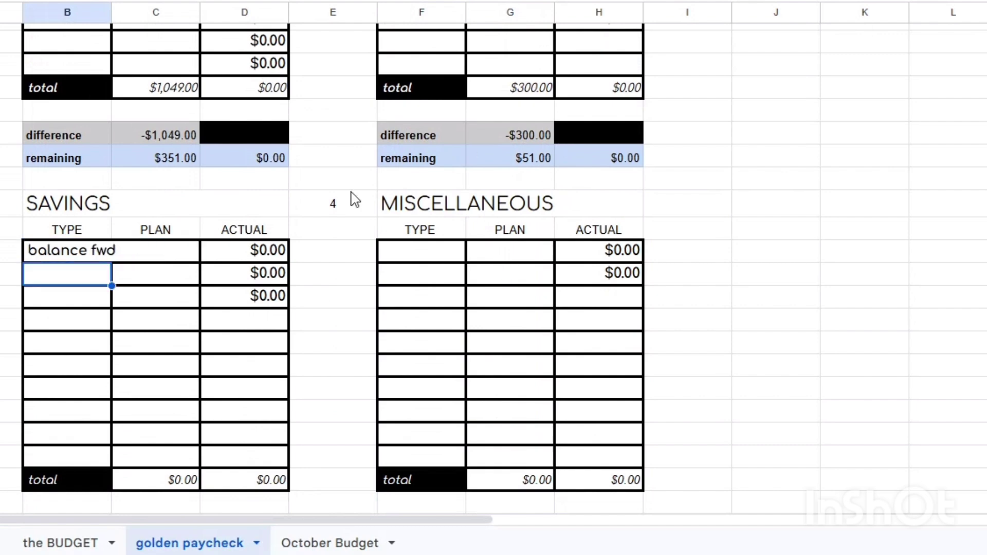
# - Shorten the first SAVINGS entry's type to "bal. fwd" and set its planned amount to 1
pyautogui.click(75, 261)
pyautogui.write('bal. fwd')
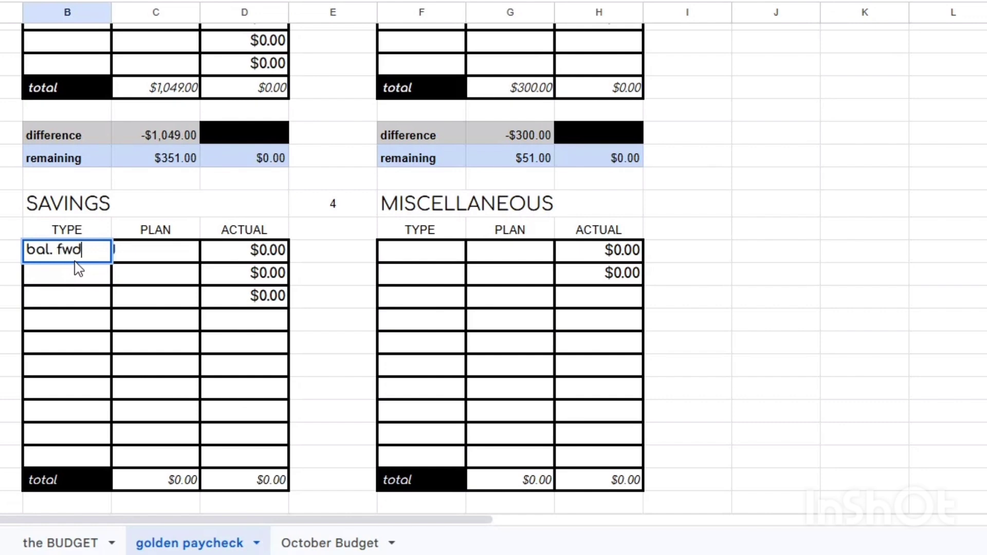
pyautogui.press('Tab')
pyautogui.write('1')
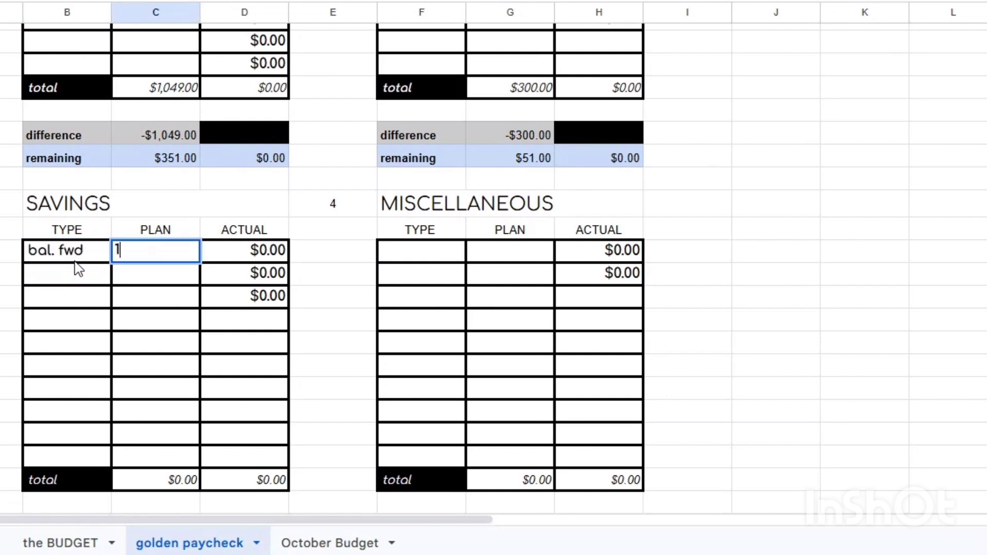
pyautogui.press('Return')
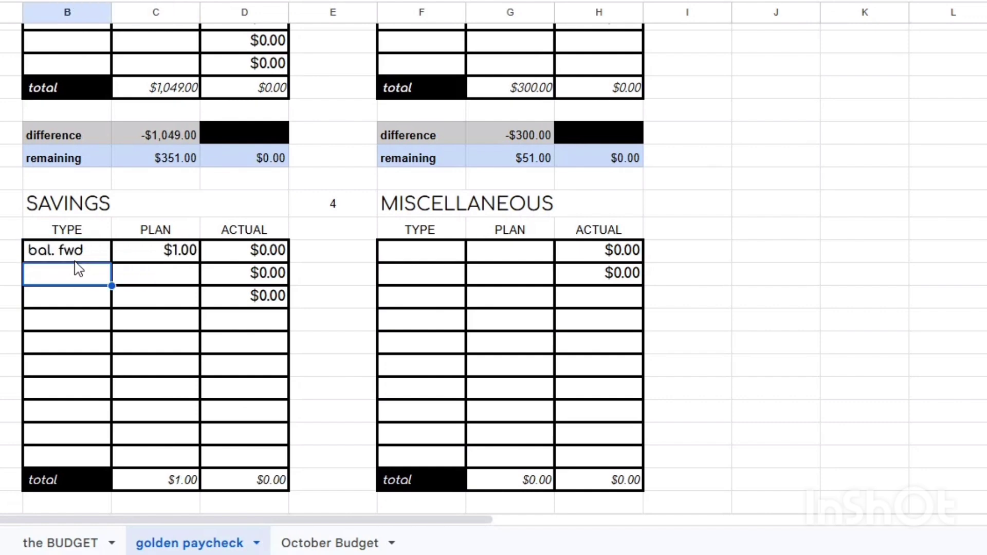
# - Add "cash" as the first entry of the MISCELLANEOUS table with a planned amount of 50
pyautogui.press('Tab')
pyautogui.press('Tab')
pyautogui.press('Tab')
pyautogui.press('Tab')
pyautogui.press('Up')
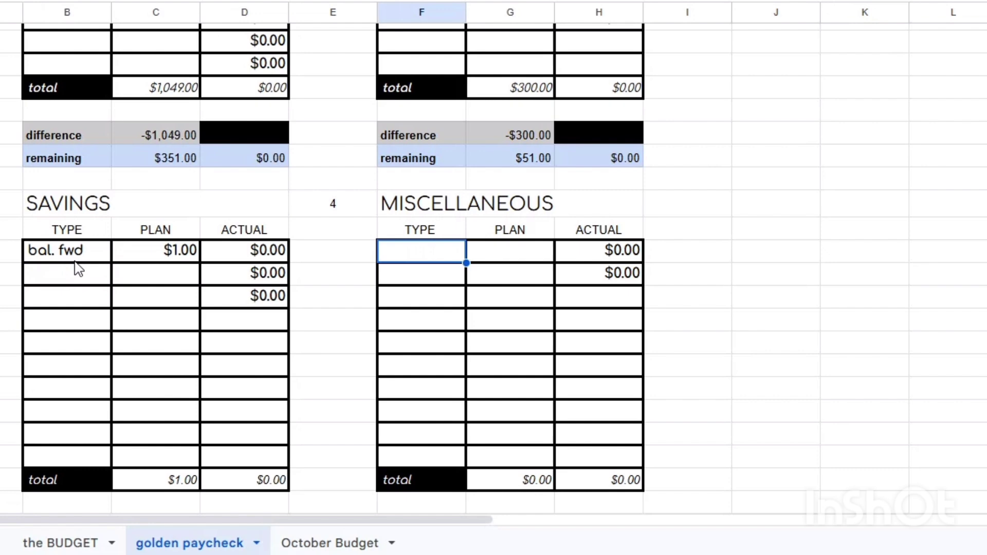
pyautogui.write('cash')
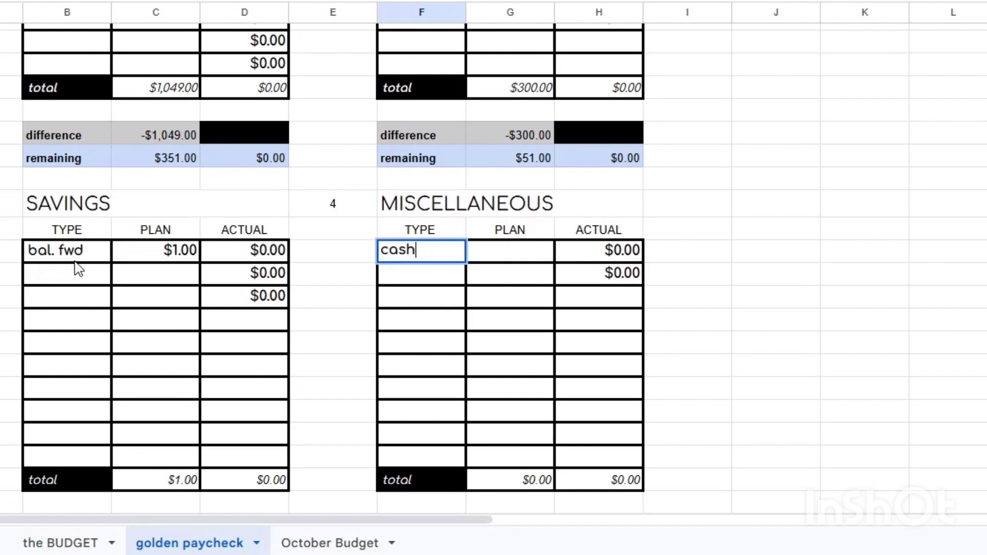
pyautogui.press('Tab')
pyautogui.write('50')
pyautogui.press('Return')
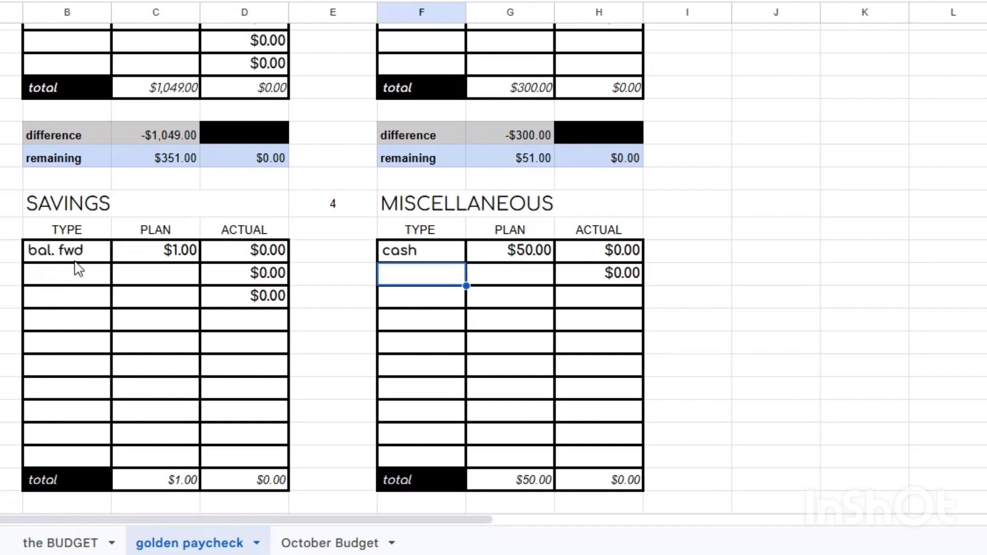
# - Check the planned remaining amounts below the SAVINGS and MISCELLANEOUS tables
pyautogui.press('Down')
pyautogui.press('Down')
pyautogui.press('Down')
pyautogui.press('Down')
pyautogui.press('Down')
pyautogui.press('Down')
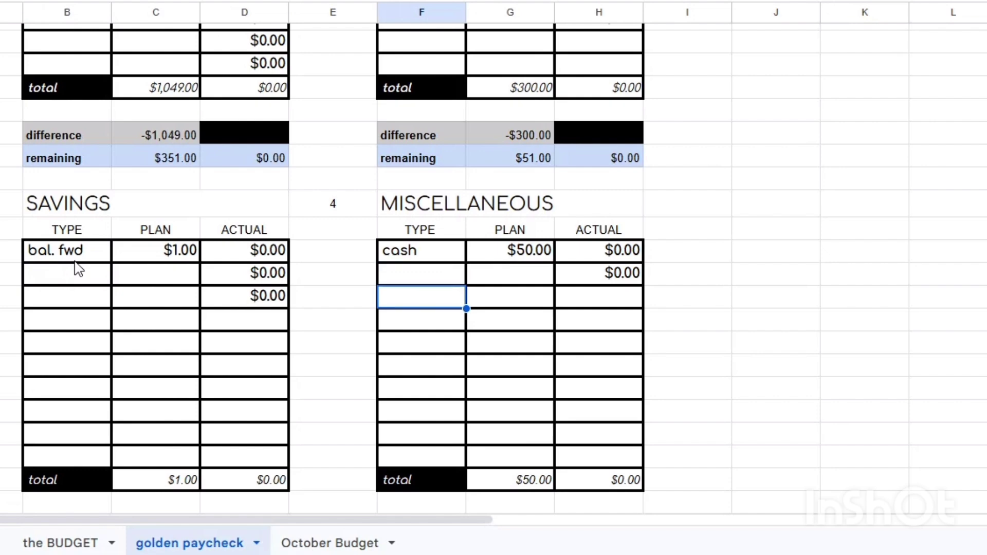
pyautogui.press('Down')
pyautogui.press('Down')
pyautogui.press('Down')
pyautogui.press('Down')
pyautogui.press('Down')
pyautogui.press('Down')
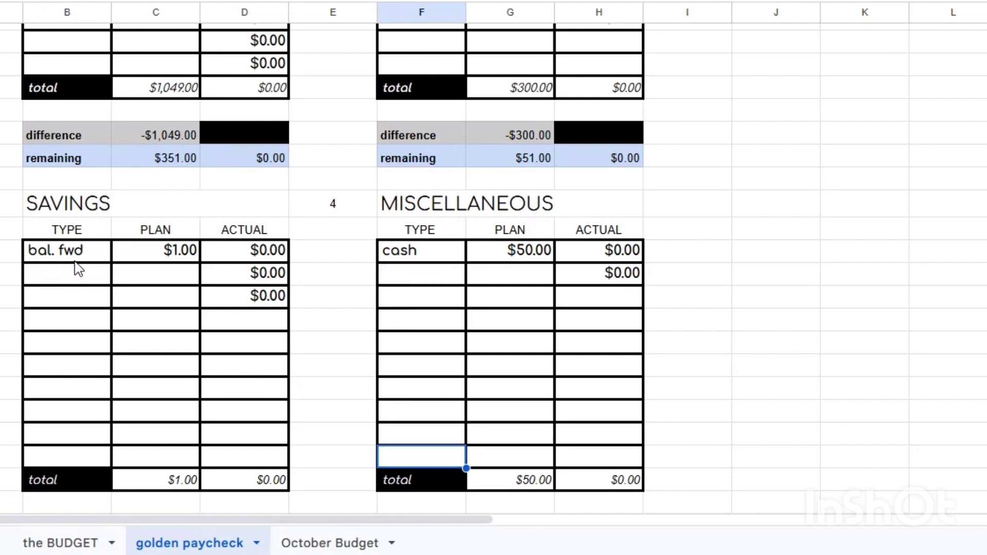
pyautogui.press('Left')
pyautogui.press('Left')
pyautogui.press('Left')
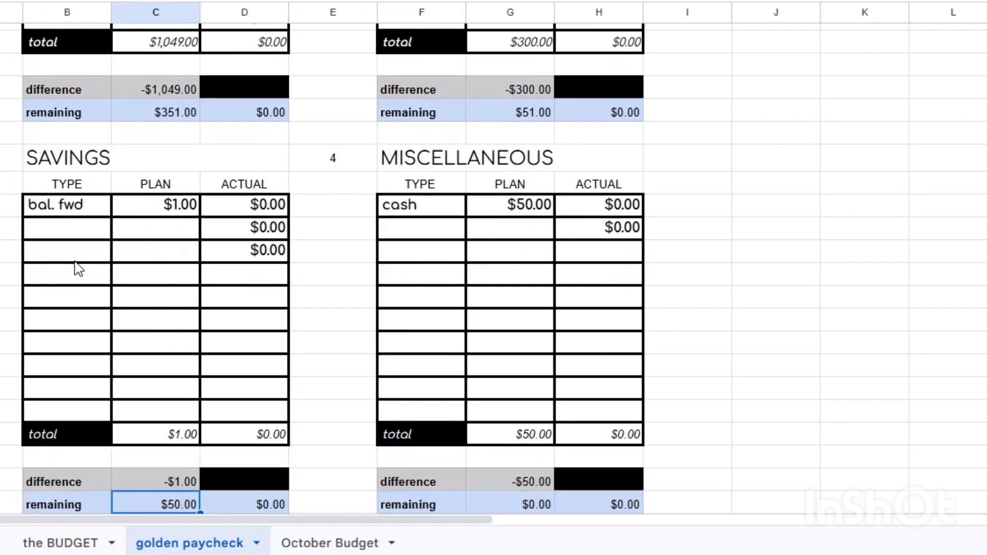
pyautogui.press('Right')
pyautogui.press('Right')
pyautogui.press('Right')
pyautogui.press('Right')
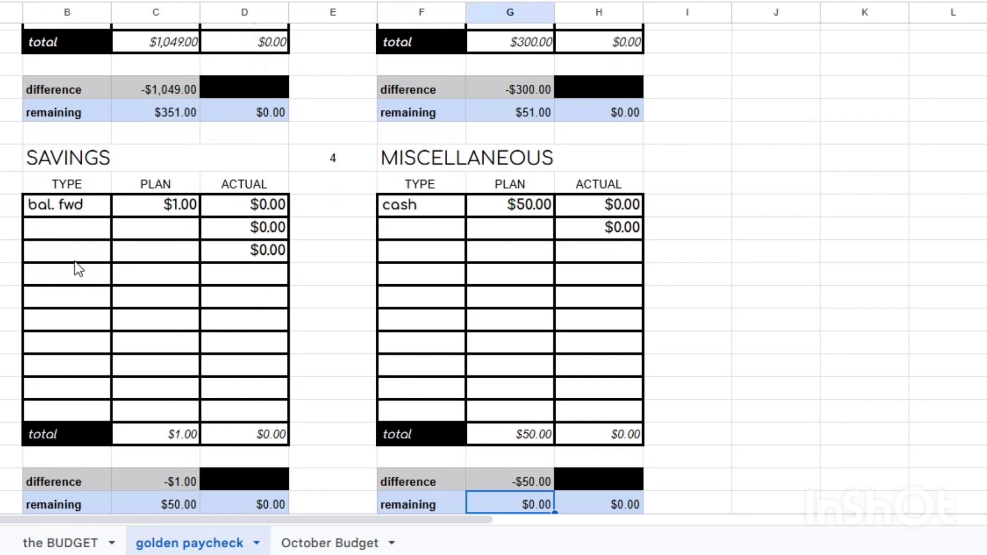
# - Set the starting balance of the EXPENSES table to 8.78
pyautogui.press('Down')
pyautogui.press('Up')
pyautogui.press('Up')
pyautogui.press('Up')
pyautogui.press('Up')
pyautogui.press('Up')
pyautogui.press('Up')
pyautogui.press('Up')
pyautogui.press('Up')
pyautogui.press('Up')
pyautogui.press('Up')
pyautogui.press('Up')
pyautogui.press('Up')
pyautogui.press('Up')
pyautogui.press('Up')
pyautogui.press('Up')
pyautogui.press('Up')
pyautogui.press('Up')
pyautogui.press('Up')
pyautogui.press('Up')
pyautogui.press('Up')
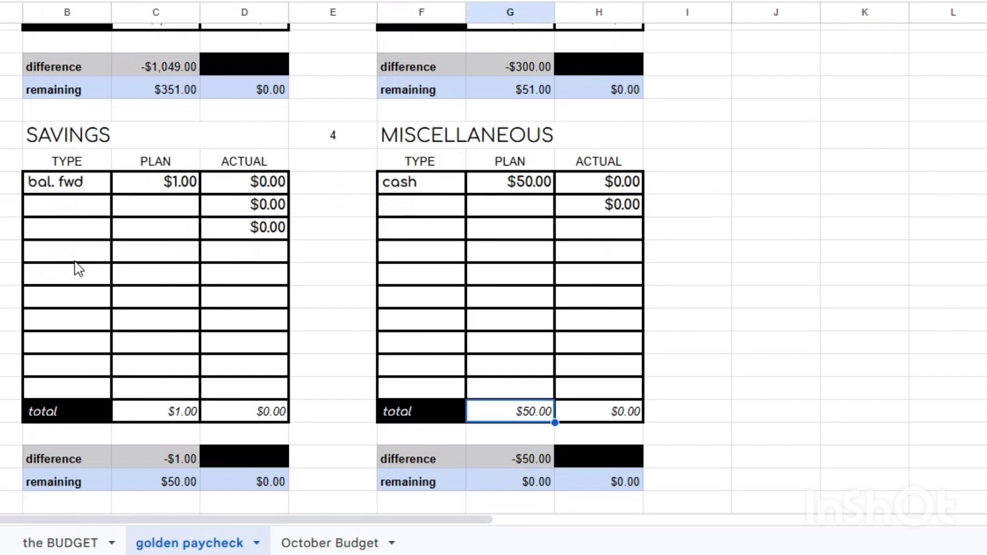
pyautogui.press('Up')
pyautogui.press('Up')
pyautogui.press('Up')
pyautogui.press('Right')
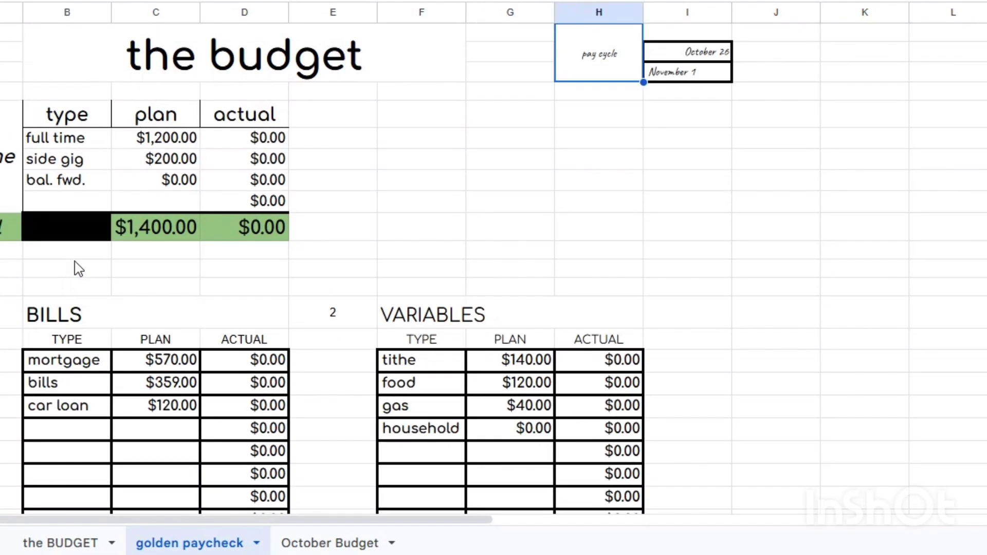
pyautogui.press('Right')
pyautogui.press('Right')
pyautogui.press('Down')
pyautogui.press('Right')
pyautogui.press('Right')
pyautogui.press('Right')
pyautogui.press('Right')
pyautogui.press('Right')
pyautogui.press('Right')
pyautogui.press('Right')
pyautogui.press('Right')
pyautogui.press('Right')
pyautogui.press('Right')
pyautogui.press('Right')
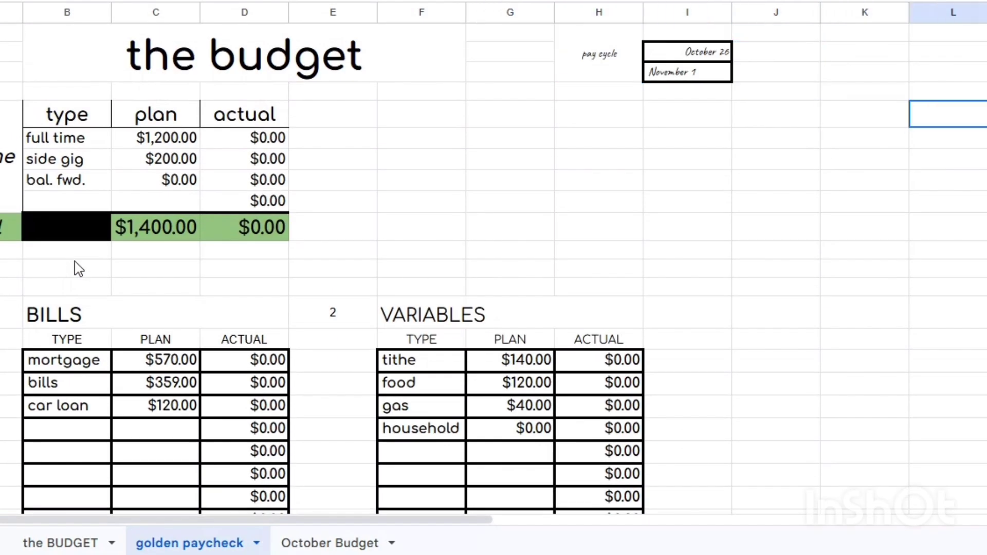
pyautogui.press('Left')
pyautogui.press('Down')
pyautogui.press('Down')
pyautogui.press('Down')
pyautogui.press('Down')
pyautogui.press('Down')
pyautogui.press('Down')
pyautogui.press('Down')
pyautogui.press('Down')
pyautogui.press('Down')
pyautogui.press('Down')
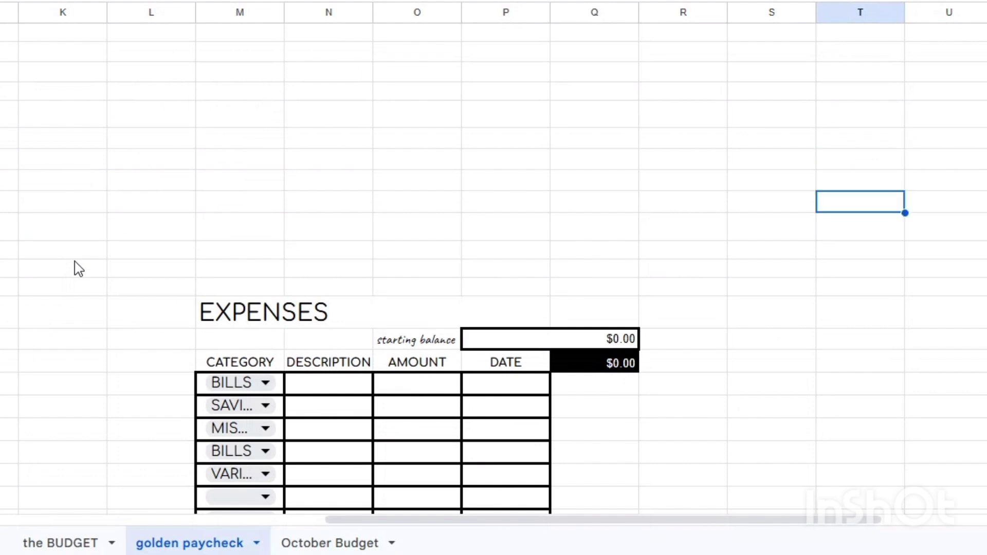
pyautogui.press('Up')
pyautogui.press('Up')
pyautogui.press('Up')
pyautogui.press('Down')
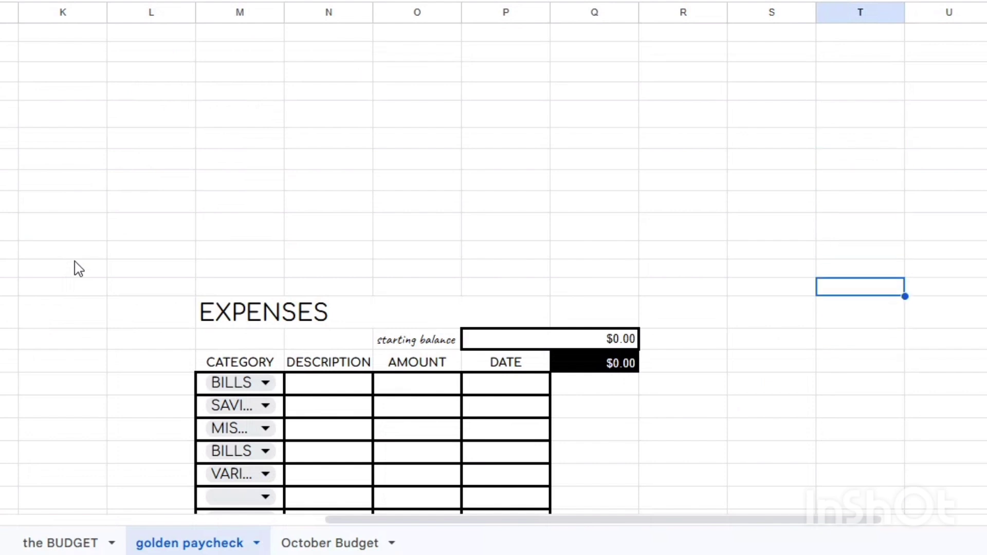
pyautogui.click(612, 343)
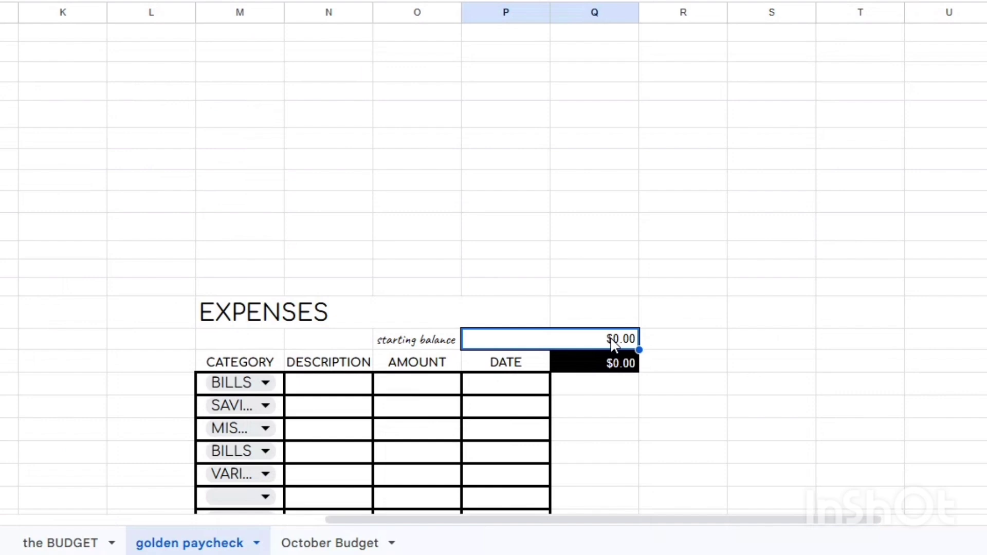
pyautogui.write('8.78')
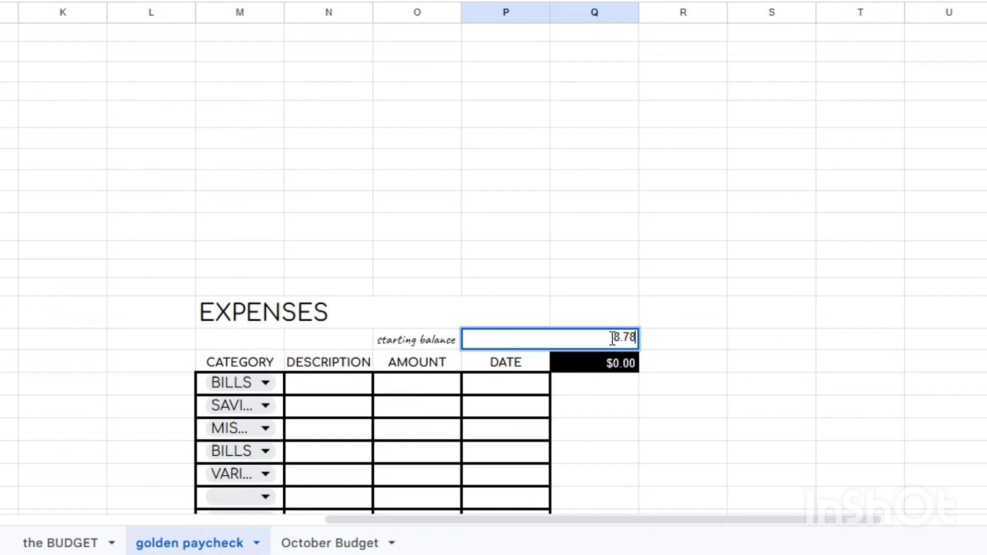
pyautogui.press('Return')
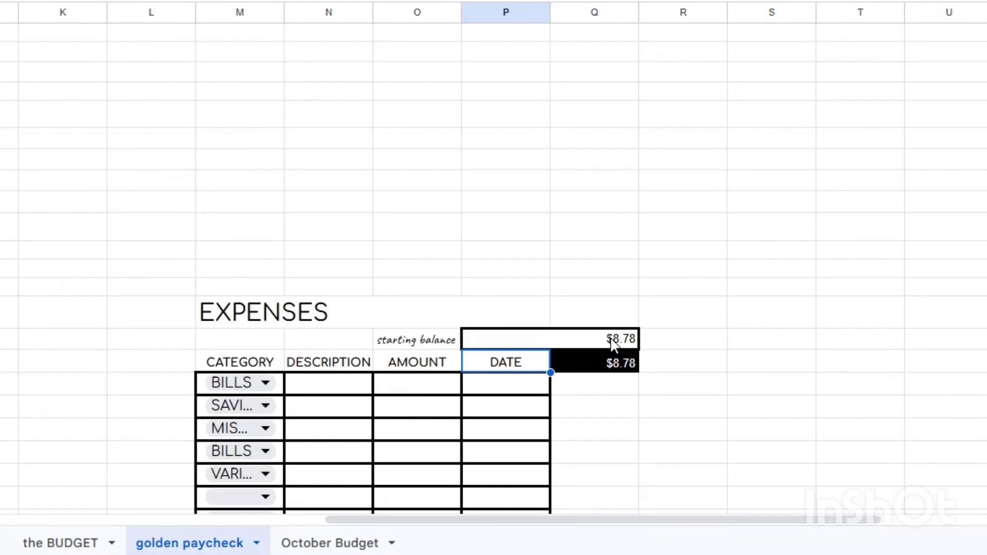
# - Enter "electric" as the description of the first BILLS row in the EXPENSES table
pyautogui.click(353, 393)
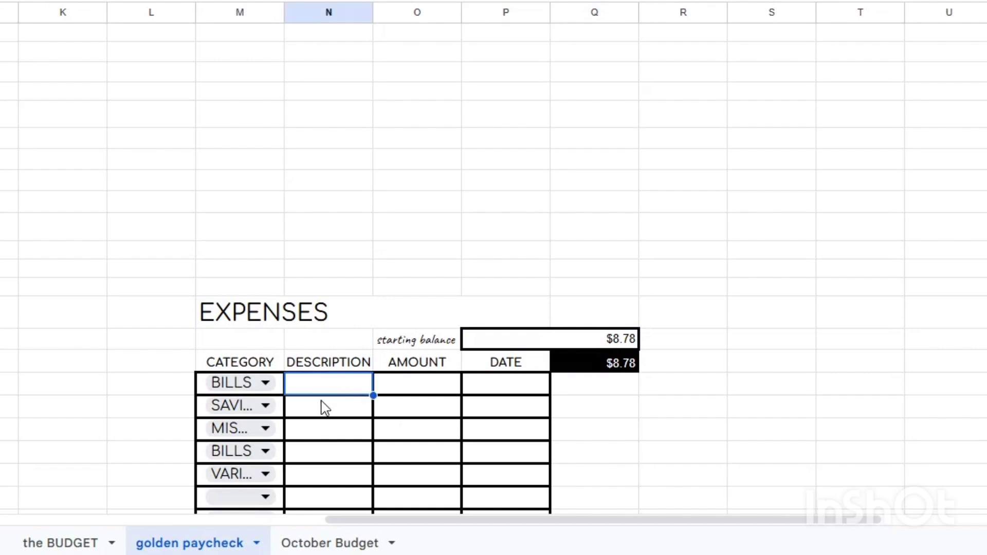
pyautogui.click(341, 407)
pyautogui.click(336, 432)
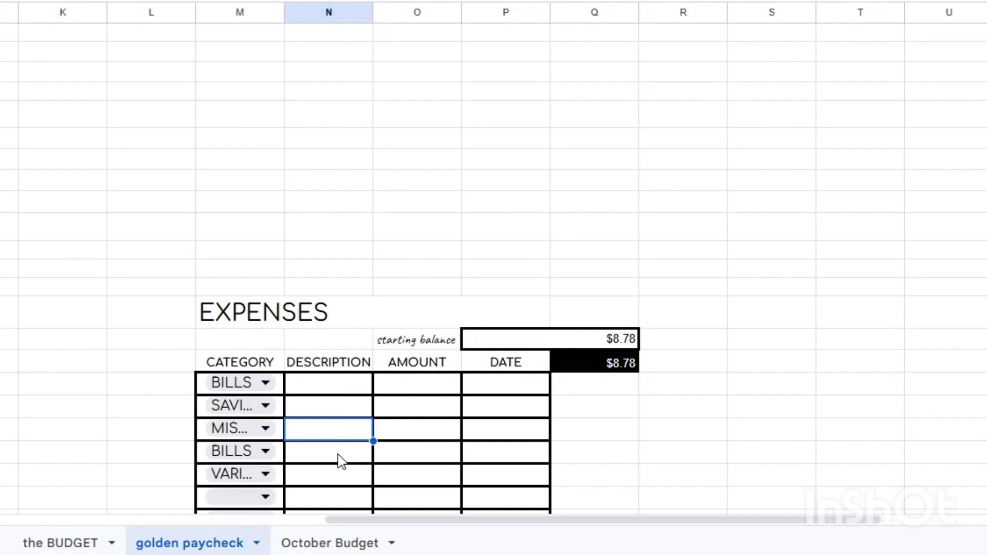
pyautogui.click(342, 389)
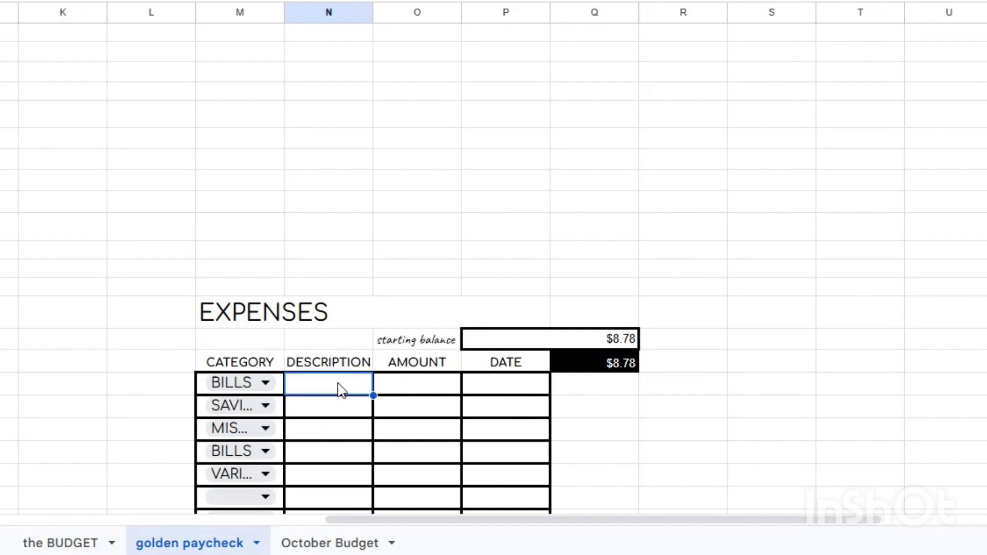
pyautogui.write('electric')
pyautogui.press('Tab')
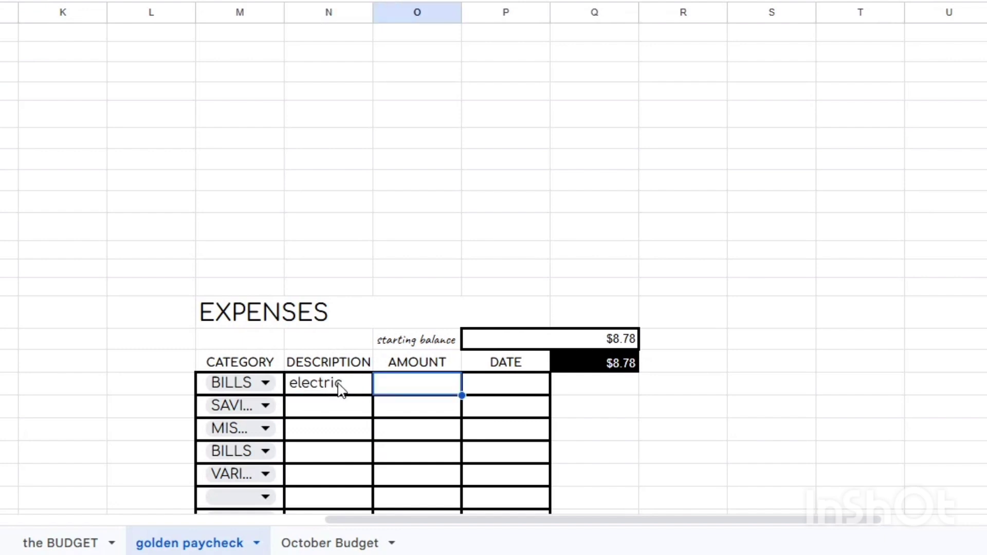
# - Give the electric expense an amount of 60 and the date 10/28
pyautogui.write('60')
pyautogui.press('Tab')
pyautogui.write('10')
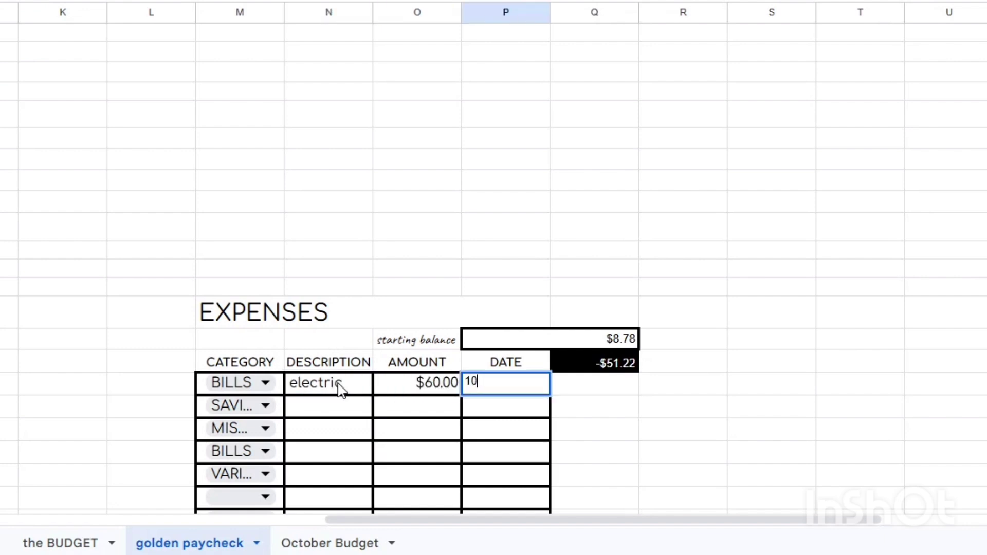
pyautogui.write('/28/0')
pyautogui.press('BackSpace')
pyautogui.press('BackSpace')
pyautogui.press('Return')
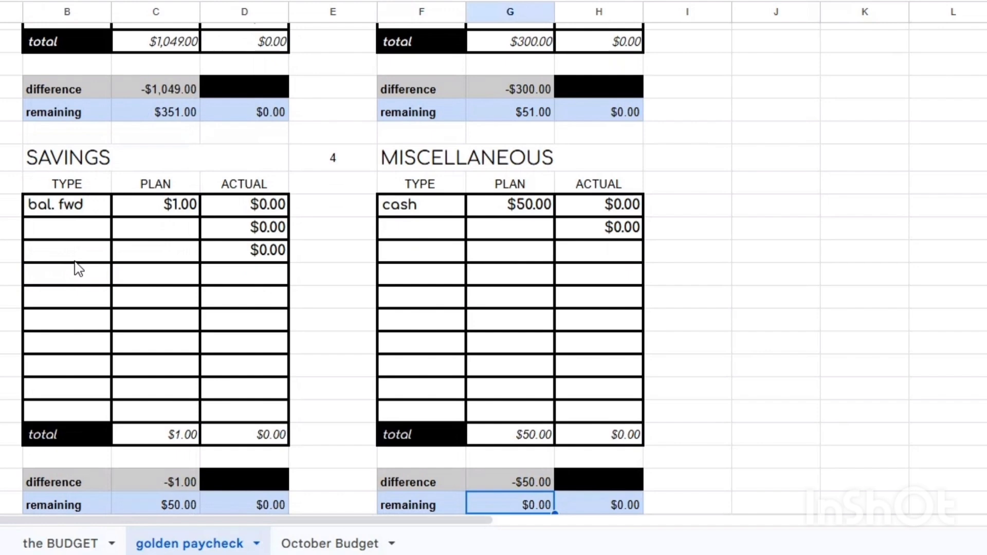
# - Review the planned amounts in the SAVINGS, MISCELLANEOUS, BILLS, VARIABLES and income tables, up to the pay cycle dates
pyautogui.press('Down')
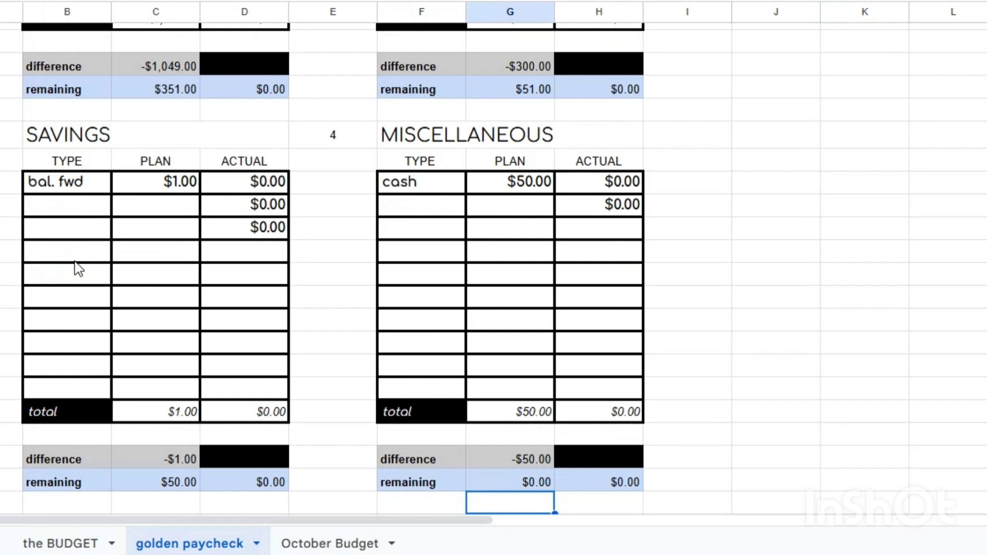
pyautogui.press('Up')
pyautogui.press('Up')
pyautogui.press('Up')
pyautogui.press('Up')
pyautogui.press('Up')
pyautogui.press('Up')
pyautogui.press('Up')
pyautogui.press('Up')
pyautogui.press('Up')
pyautogui.press('Up')
pyautogui.press('Up')
pyautogui.press('Up')
pyautogui.press('Up')
pyautogui.press('Up')
pyautogui.press('Up')
pyautogui.press('Up')
pyautogui.press('Up')
pyautogui.press('Up')
pyautogui.press('Up')
pyautogui.press('Up')
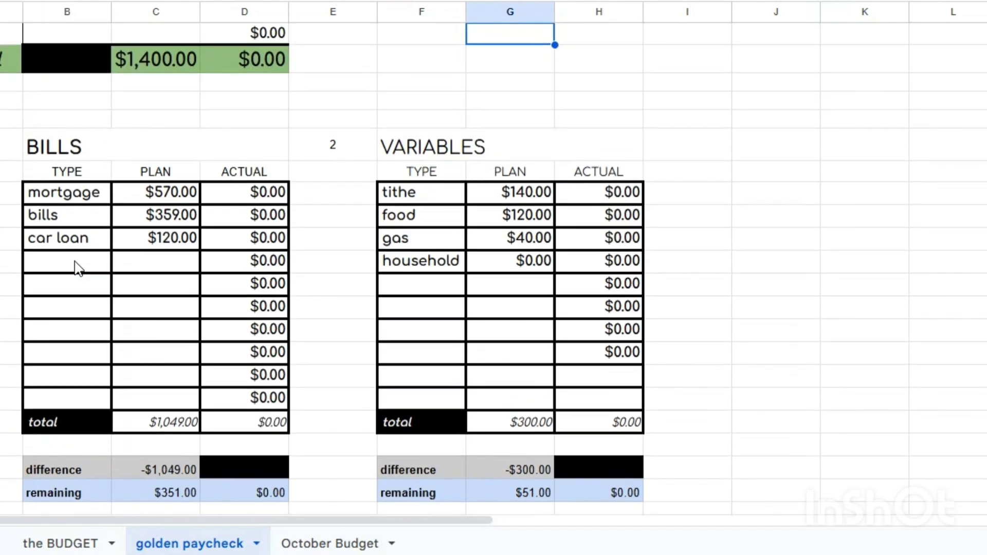
pyautogui.press('Up')
pyautogui.press('Up')
pyautogui.press('Up')
pyautogui.press('Up')
pyautogui.press('Up')
pyautogui.press('Up')
pyautogui.press('Up')
pyautogui.press('Up')
pyautogui.press('Right')
pyautogui.press('Right')
pyautogui.press('Right')
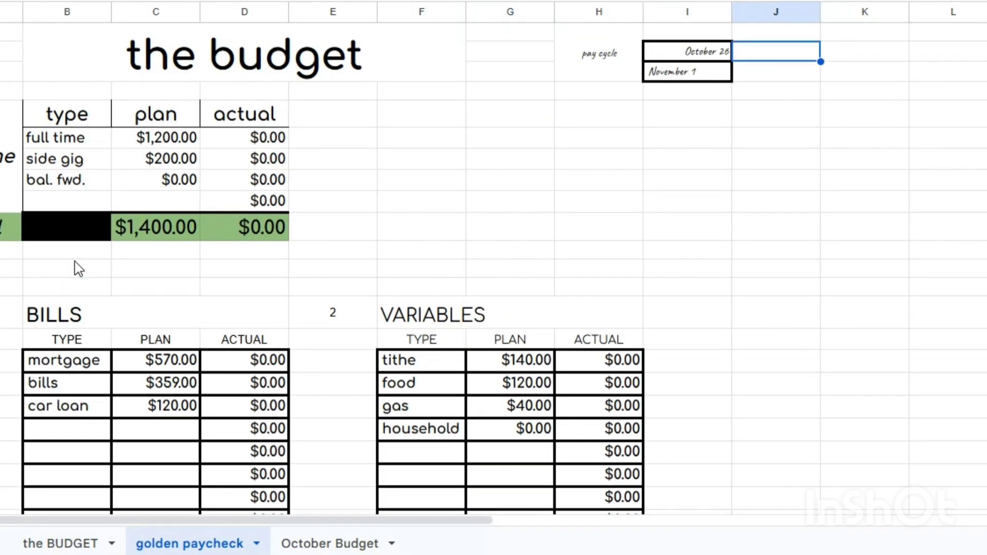
# - Examine the EXPENSES table with its starting balance and category rows
pyautogui.press('Down')
pyautogui.press('Right')
pyautogui.press('Right')
pyautogui.press('Right')
pyautogui.press('Right')
pyautogui.press('Right')
pyautogui.press('Right')
pyautogui.press('Right')
pyautogui.press('Right')
pyautogui.press('Right')
pyautogui.press('Right')
pyautogui.press('Right')
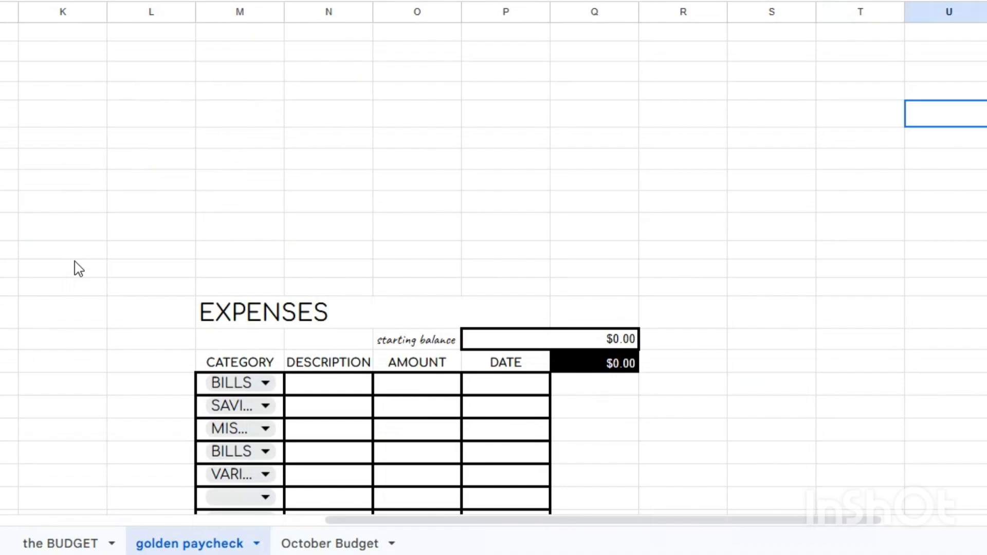
pyautogui.press('Left')
pyautogui.press('Down')
pyautogui.press('Down')
pyautogui.press('Down')
pyautogui.press('Down')
pyautogui.press('Down')
pyautogui.press('Down')
pyautogui.press('Down')
pyautogui.press('Down')
pyautogui.press('Down')
pyautogui.press('Down')
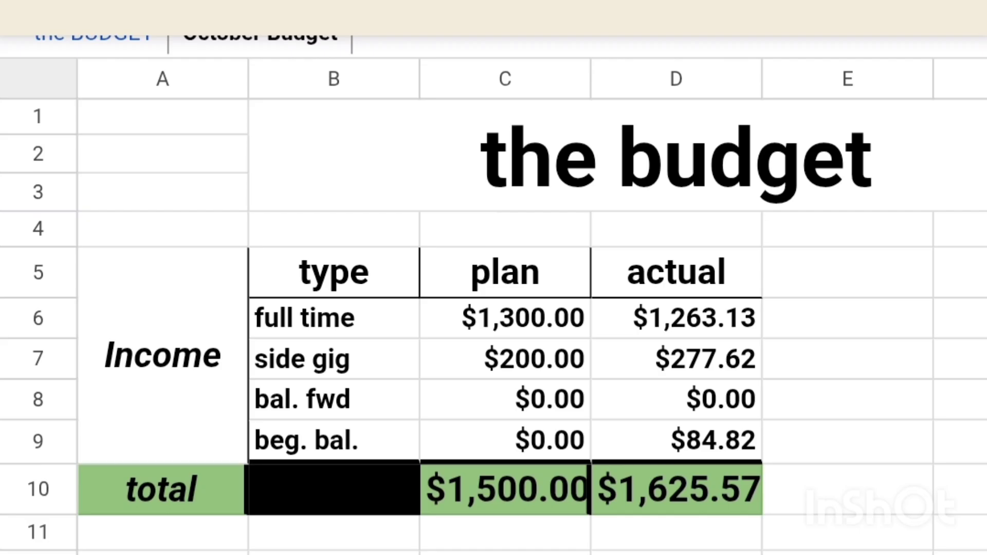